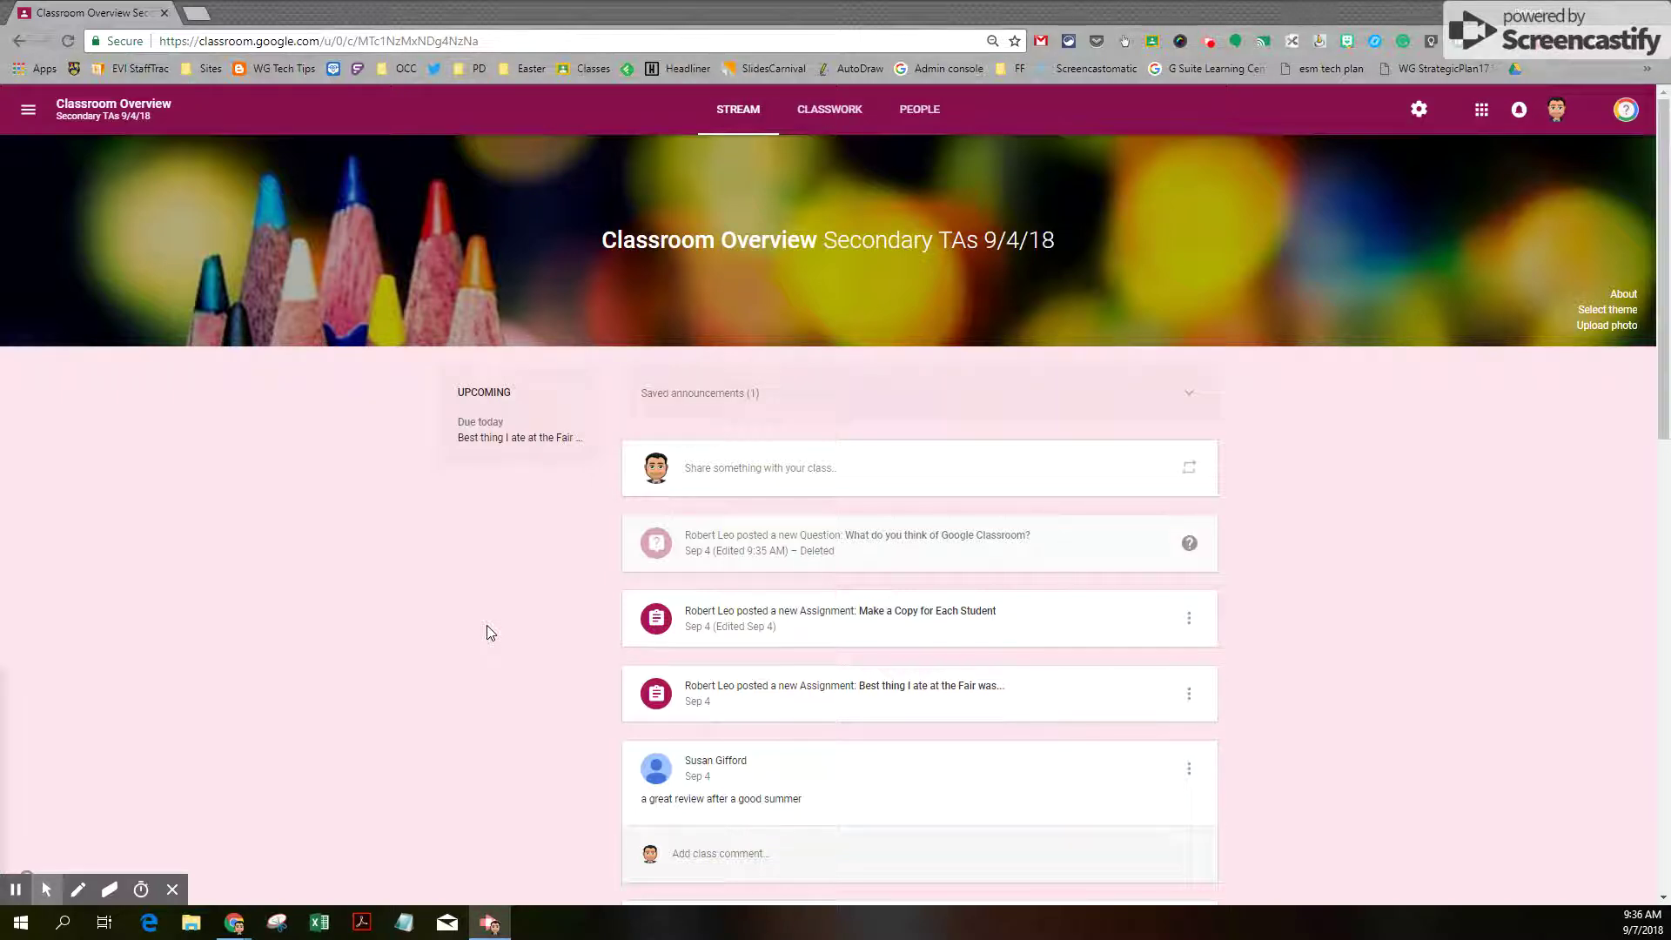
Open the Classwork page, dismiss the Create Materials tip and view the kinds of items that can be created
click(826, 114)
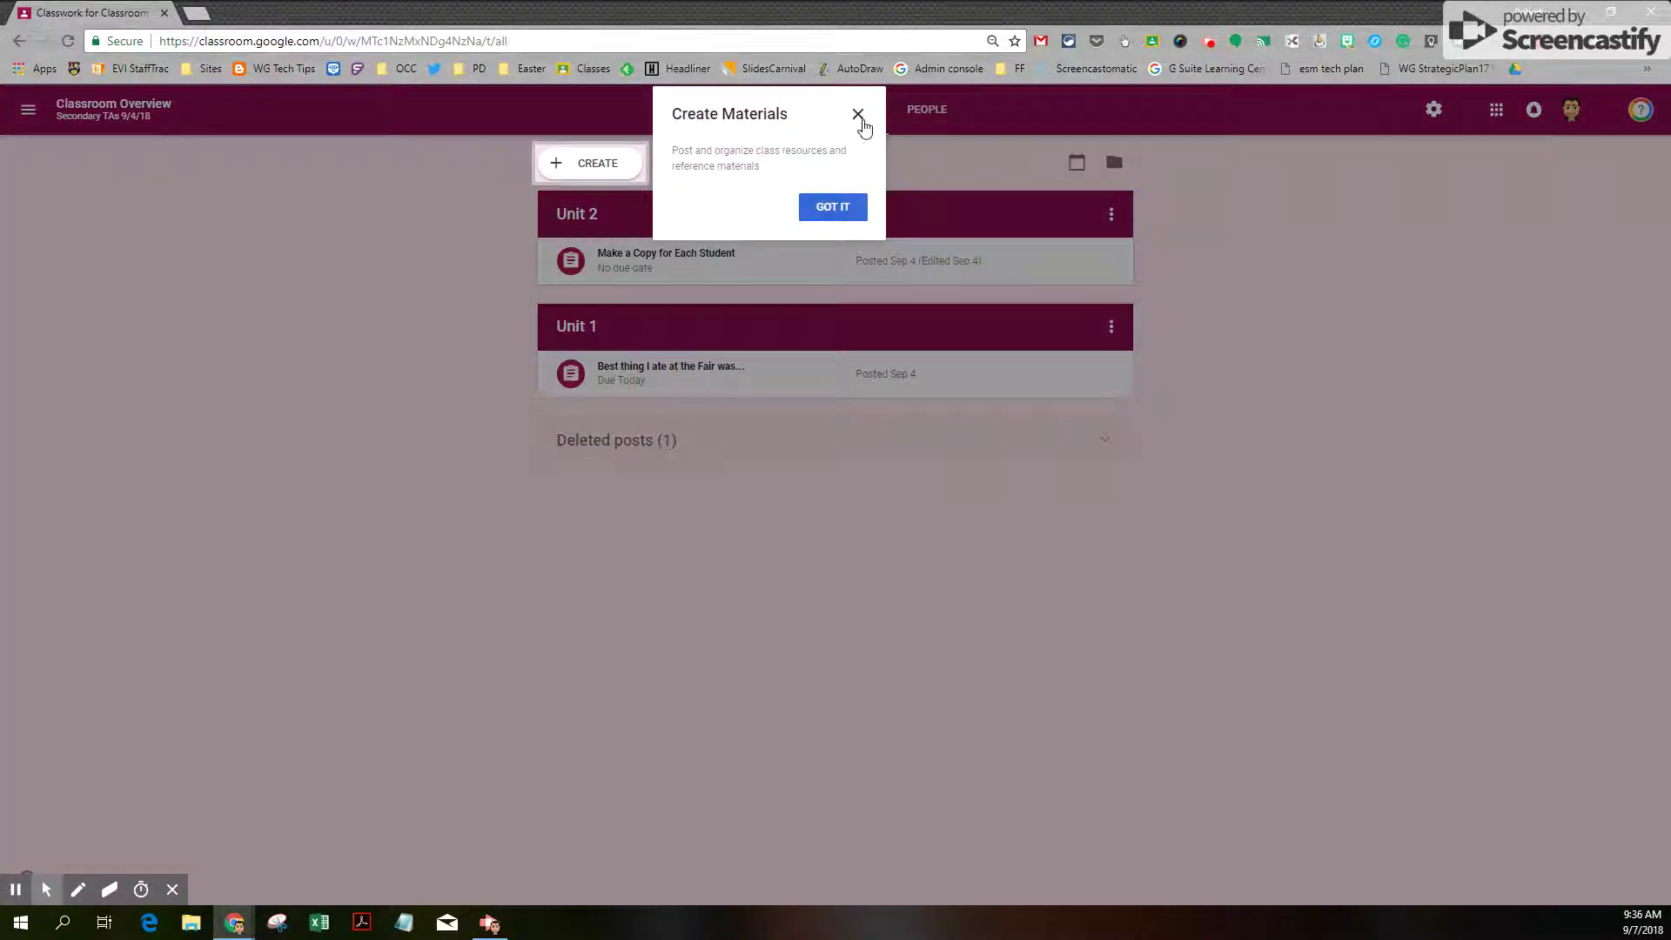
click(859, 116)
click(601, 168)
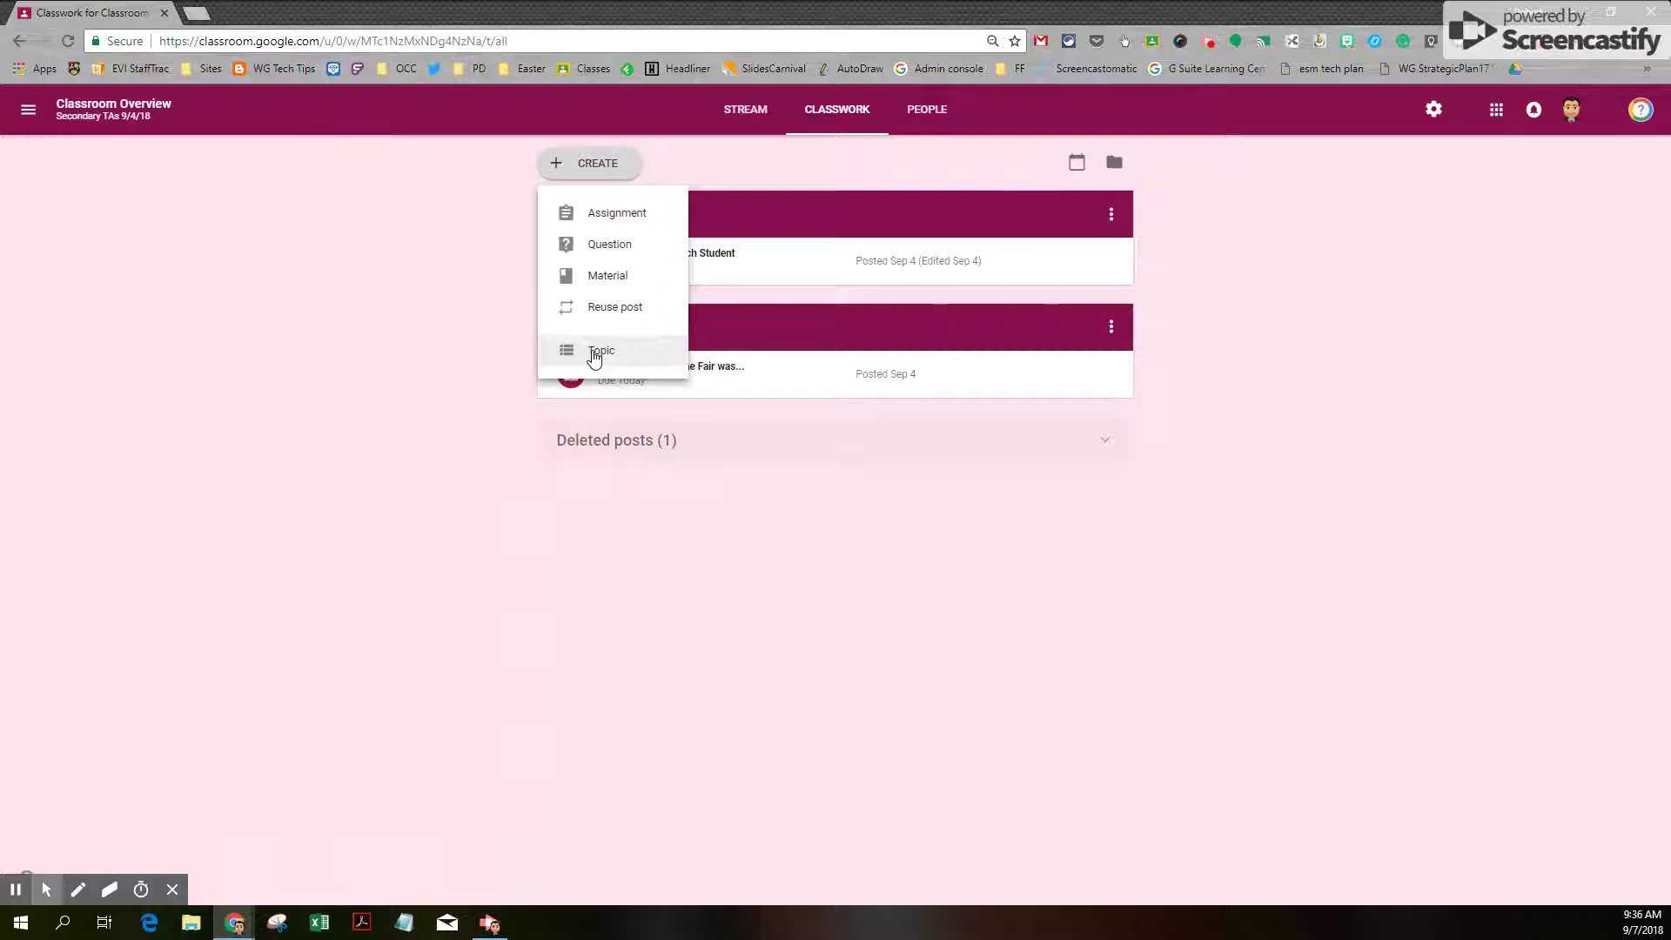
Draft a class announcement in the Stream reading "This is an announcement" and view its posting options
click(749, 113)
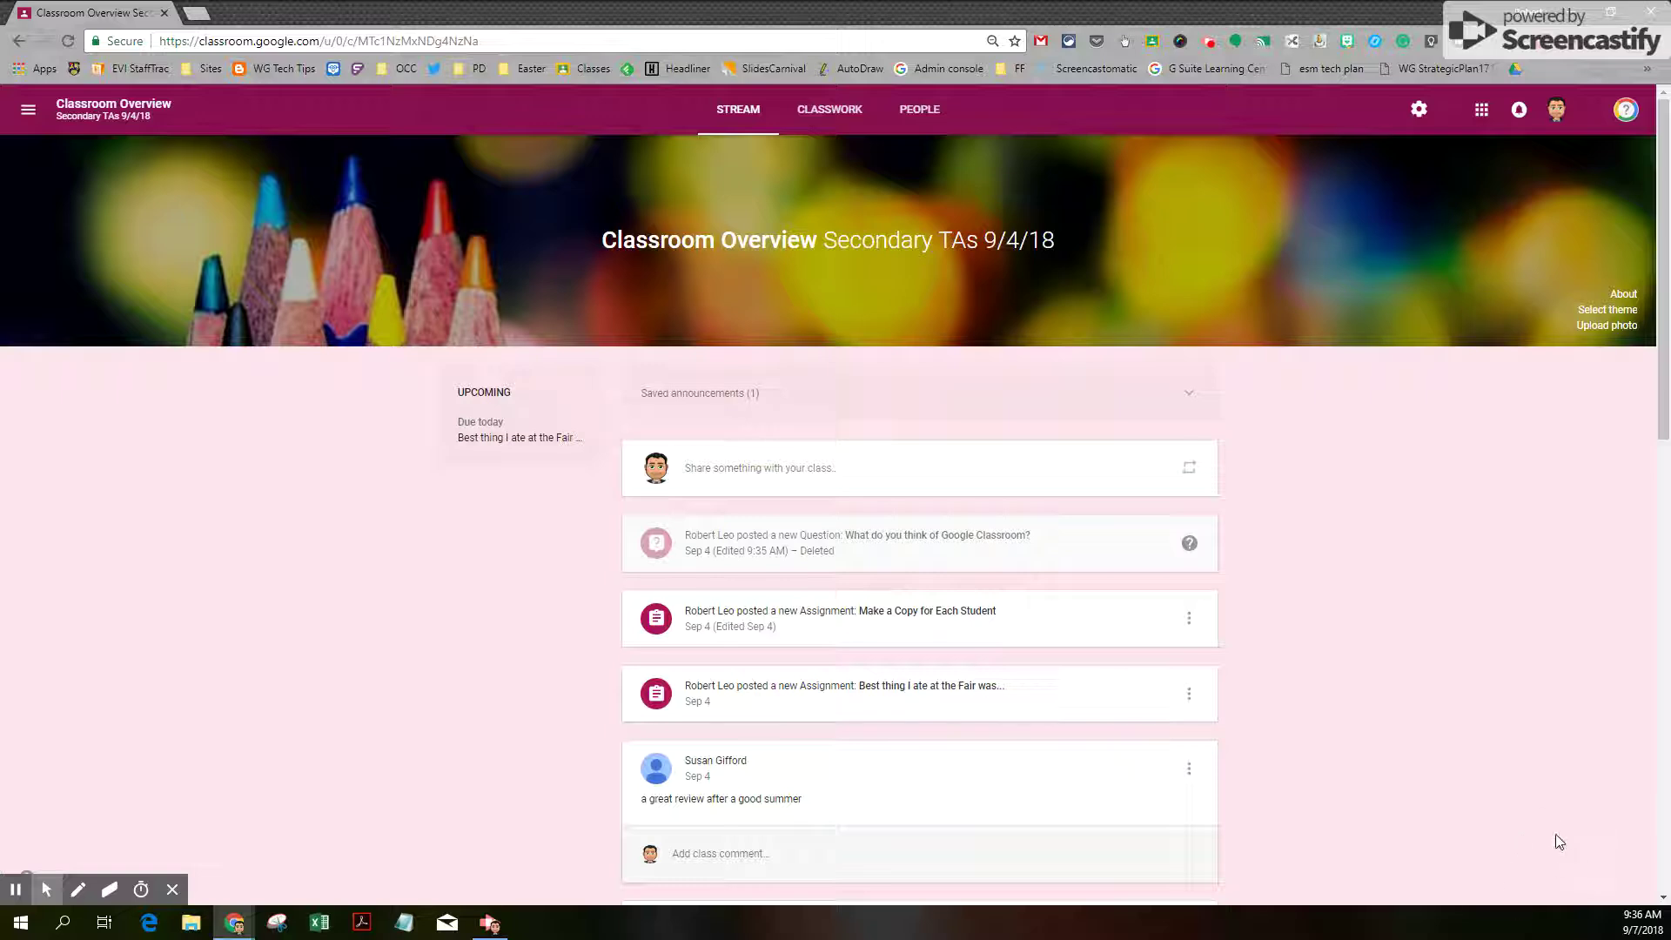
click(719, 469)
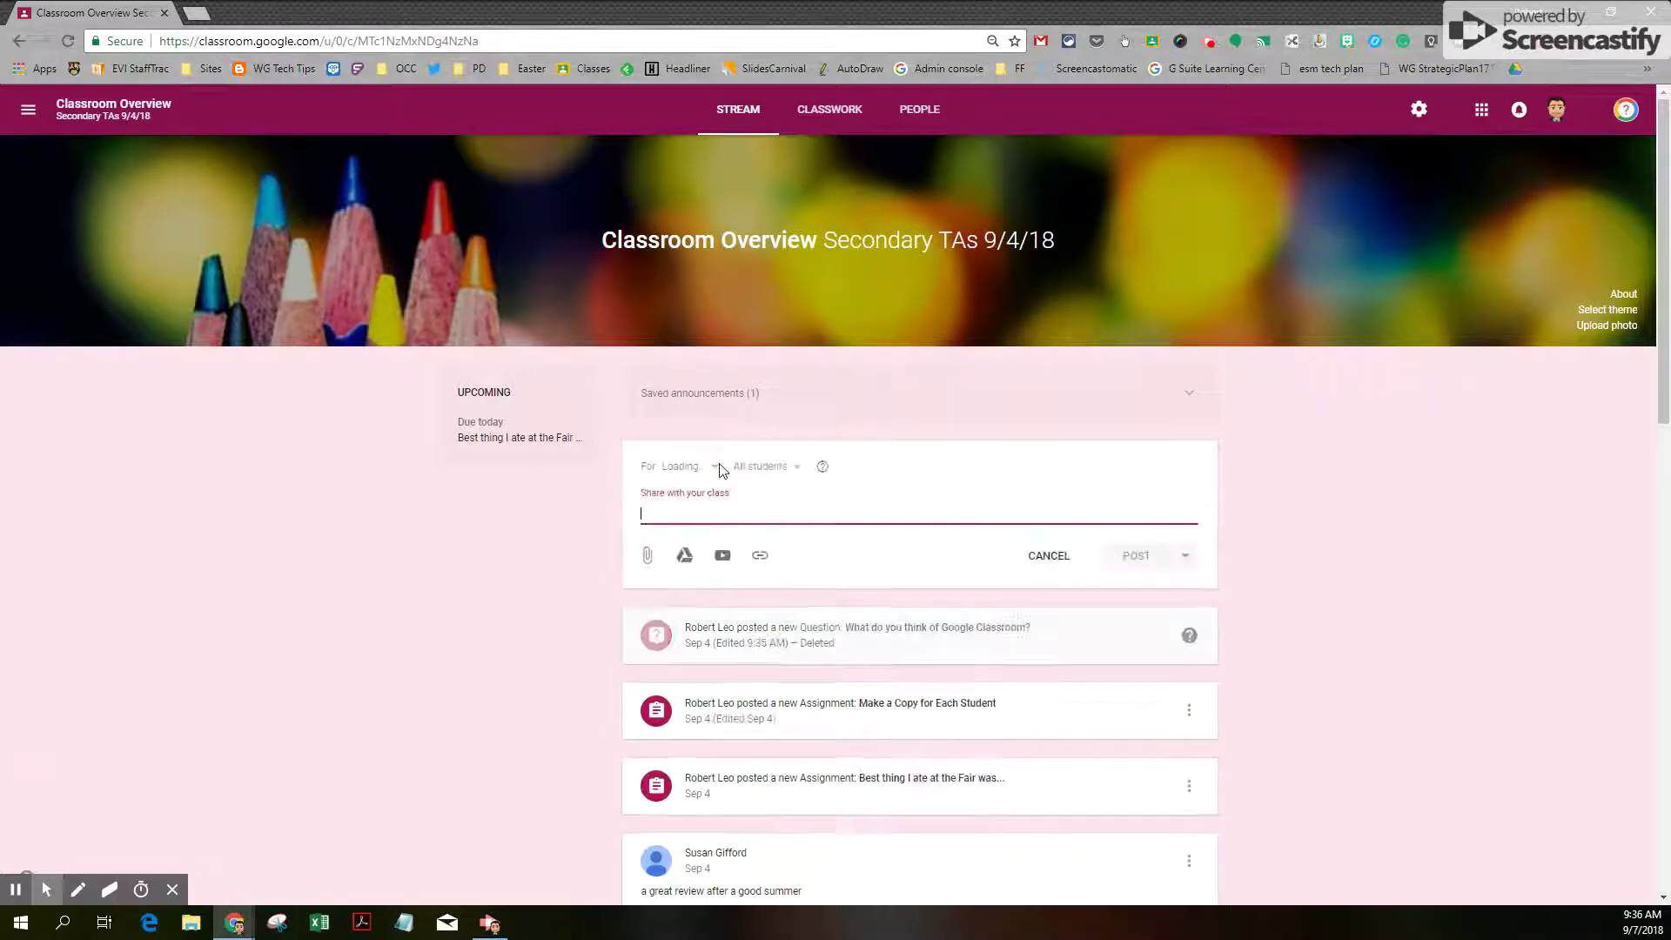
text(Thi)
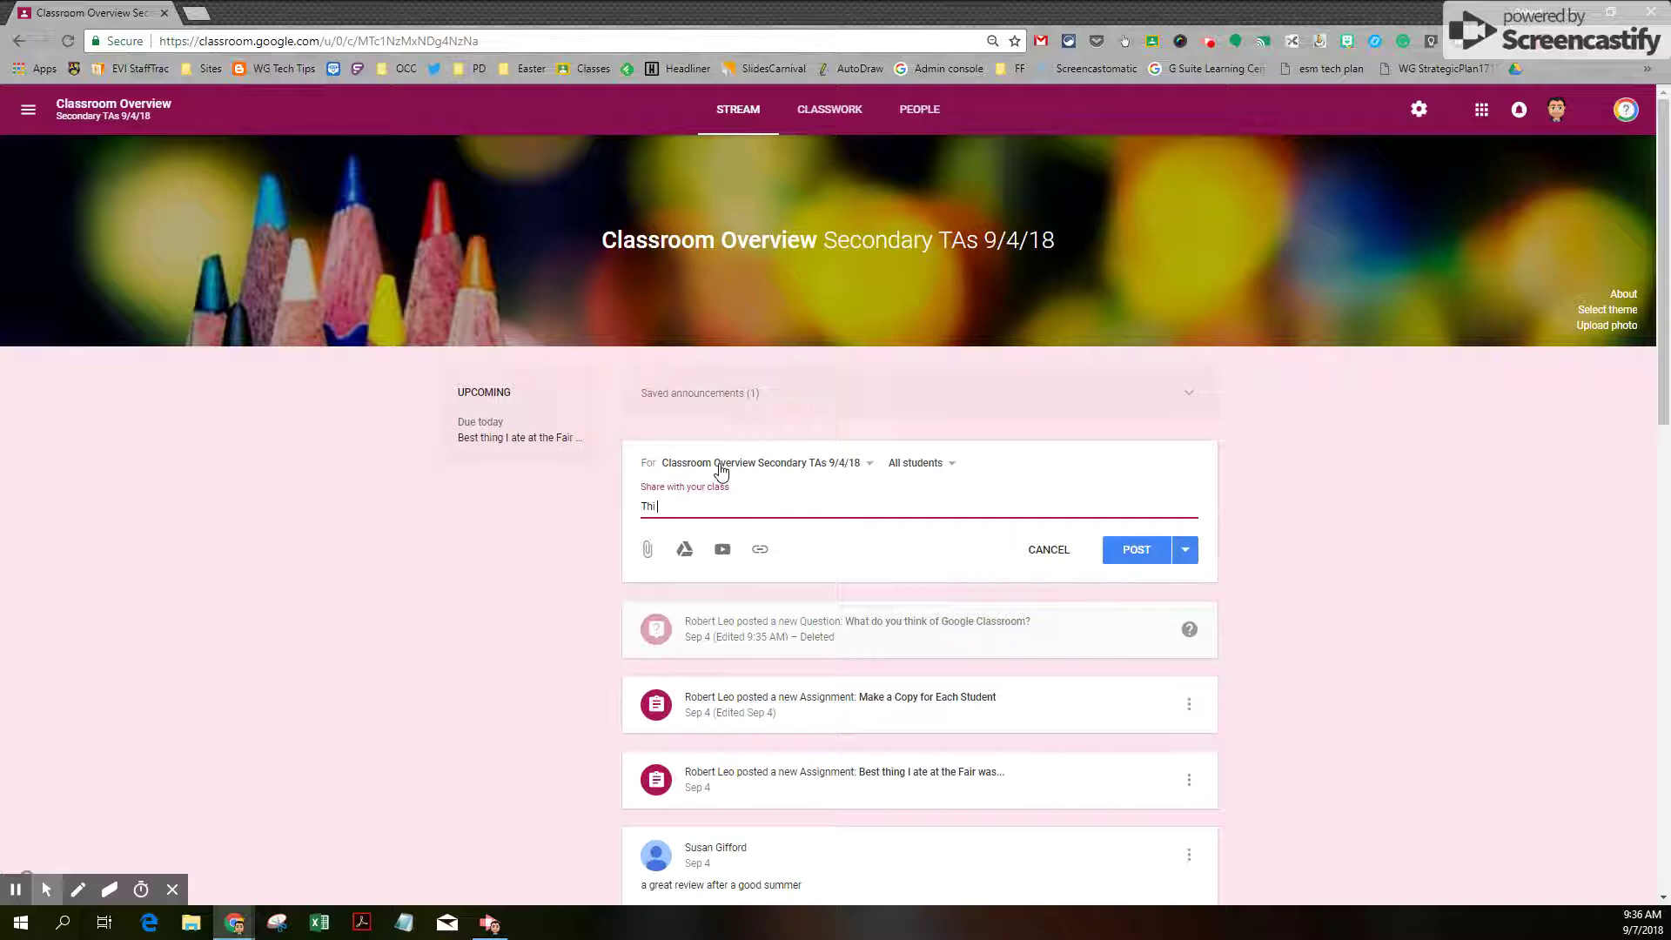
text(s is an announcement)
click(1185, 550)
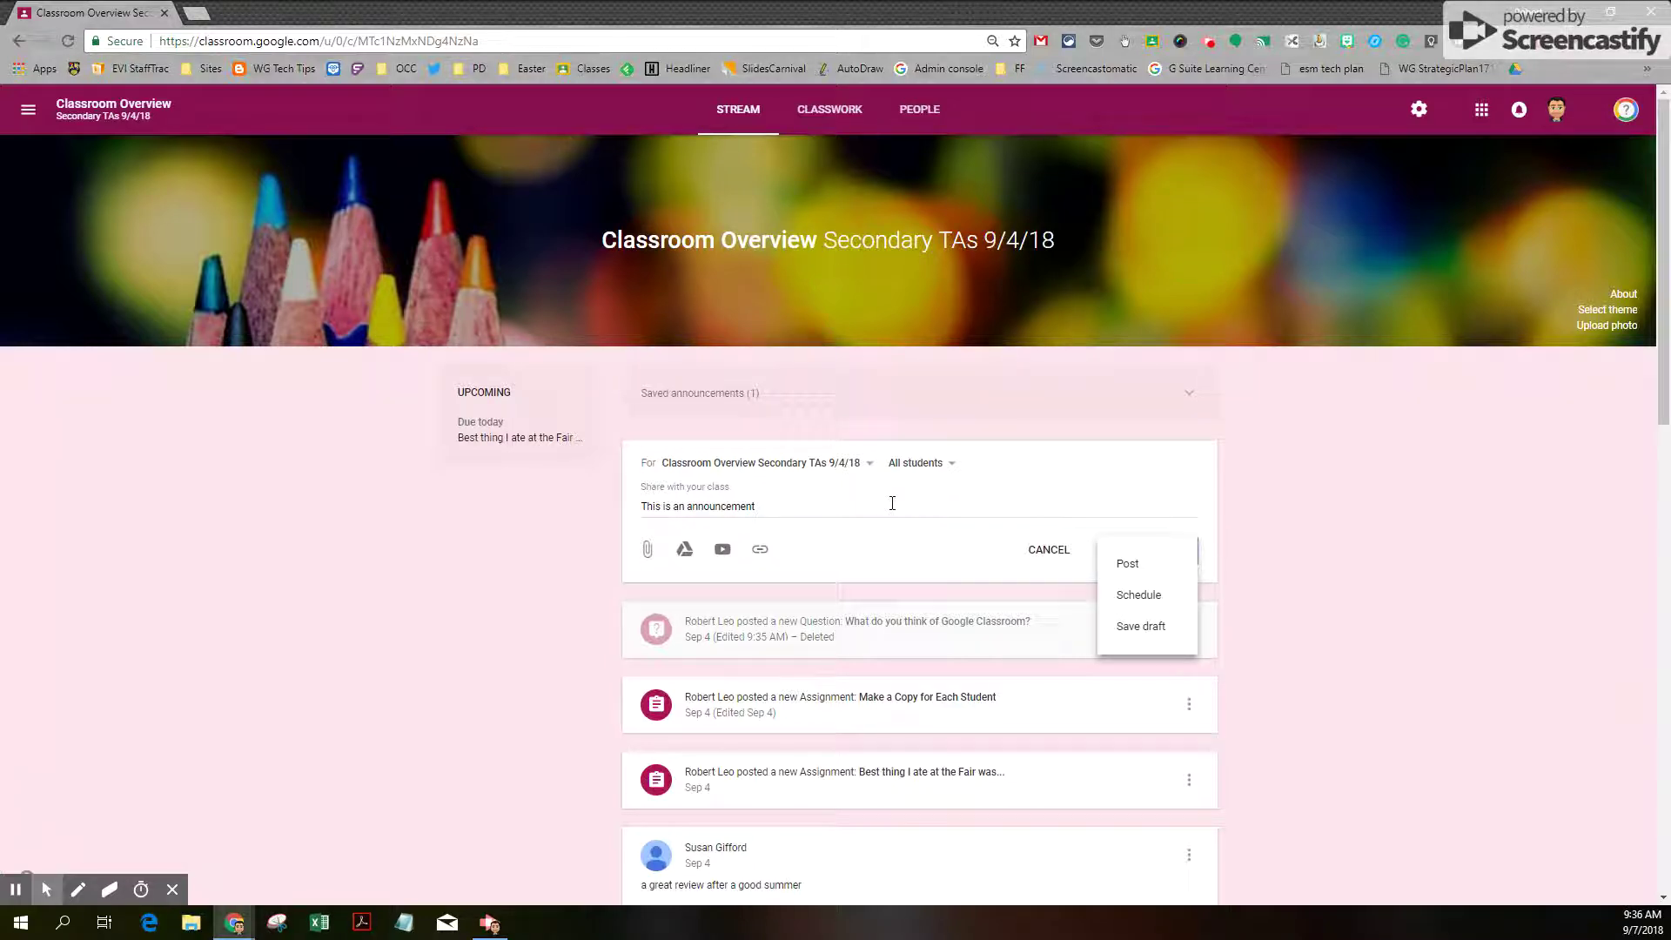
Review the class and student recipient choices, and post the announcement to all students of the current class
click(862, 467)
click(864, 466)
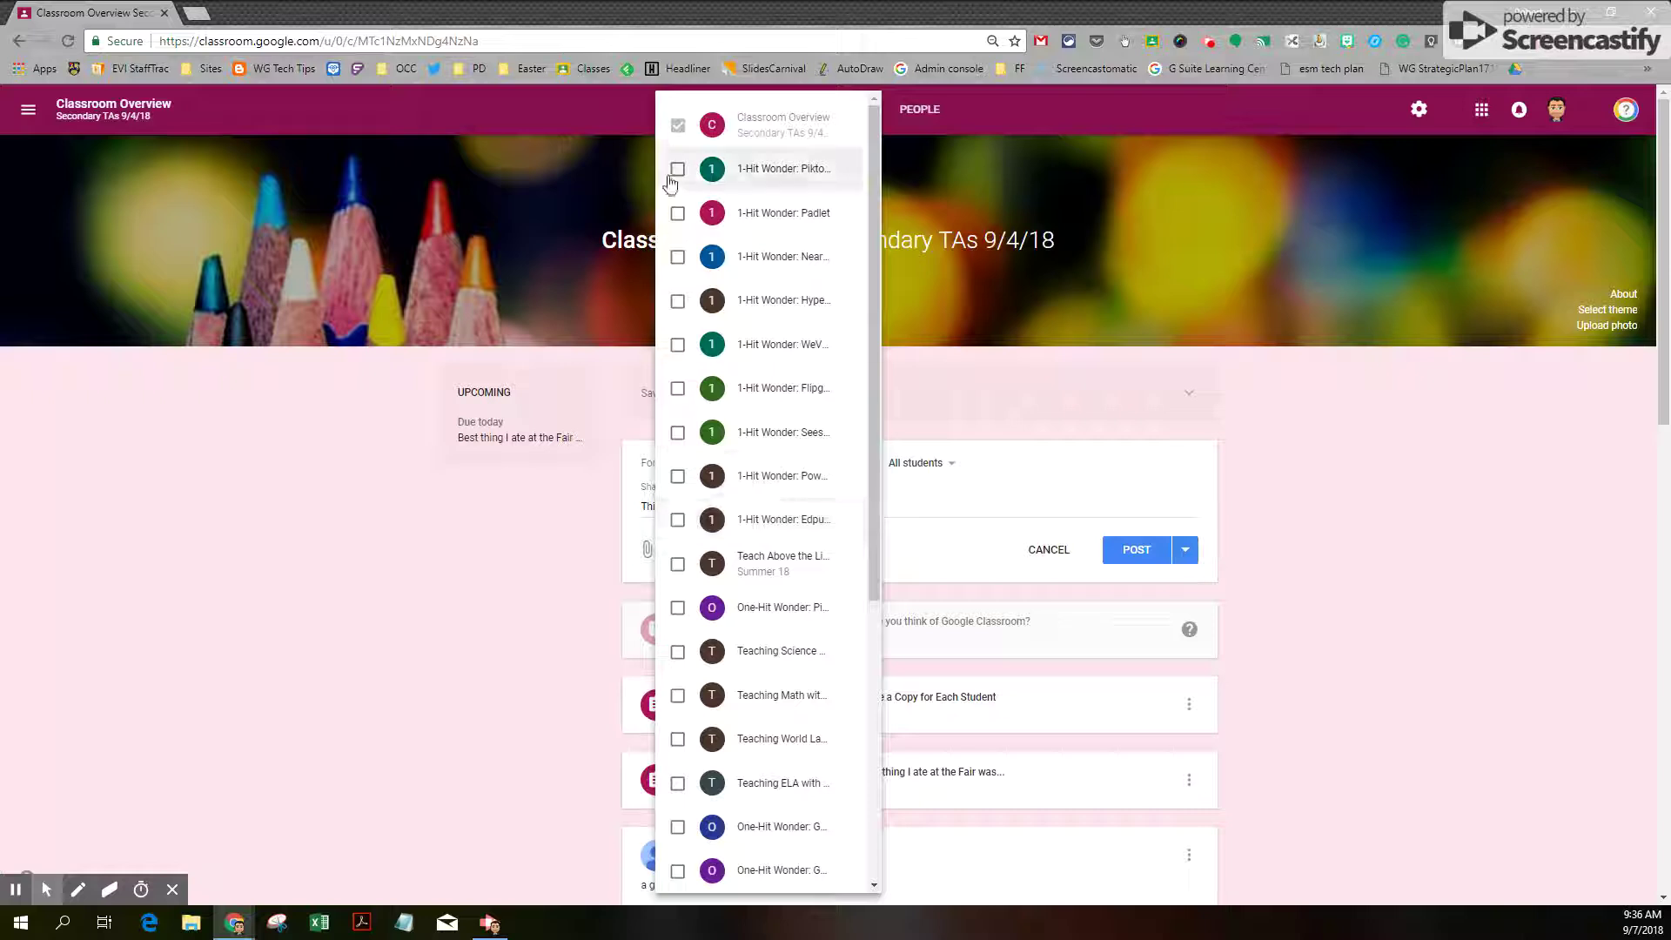
click(1253, 433)
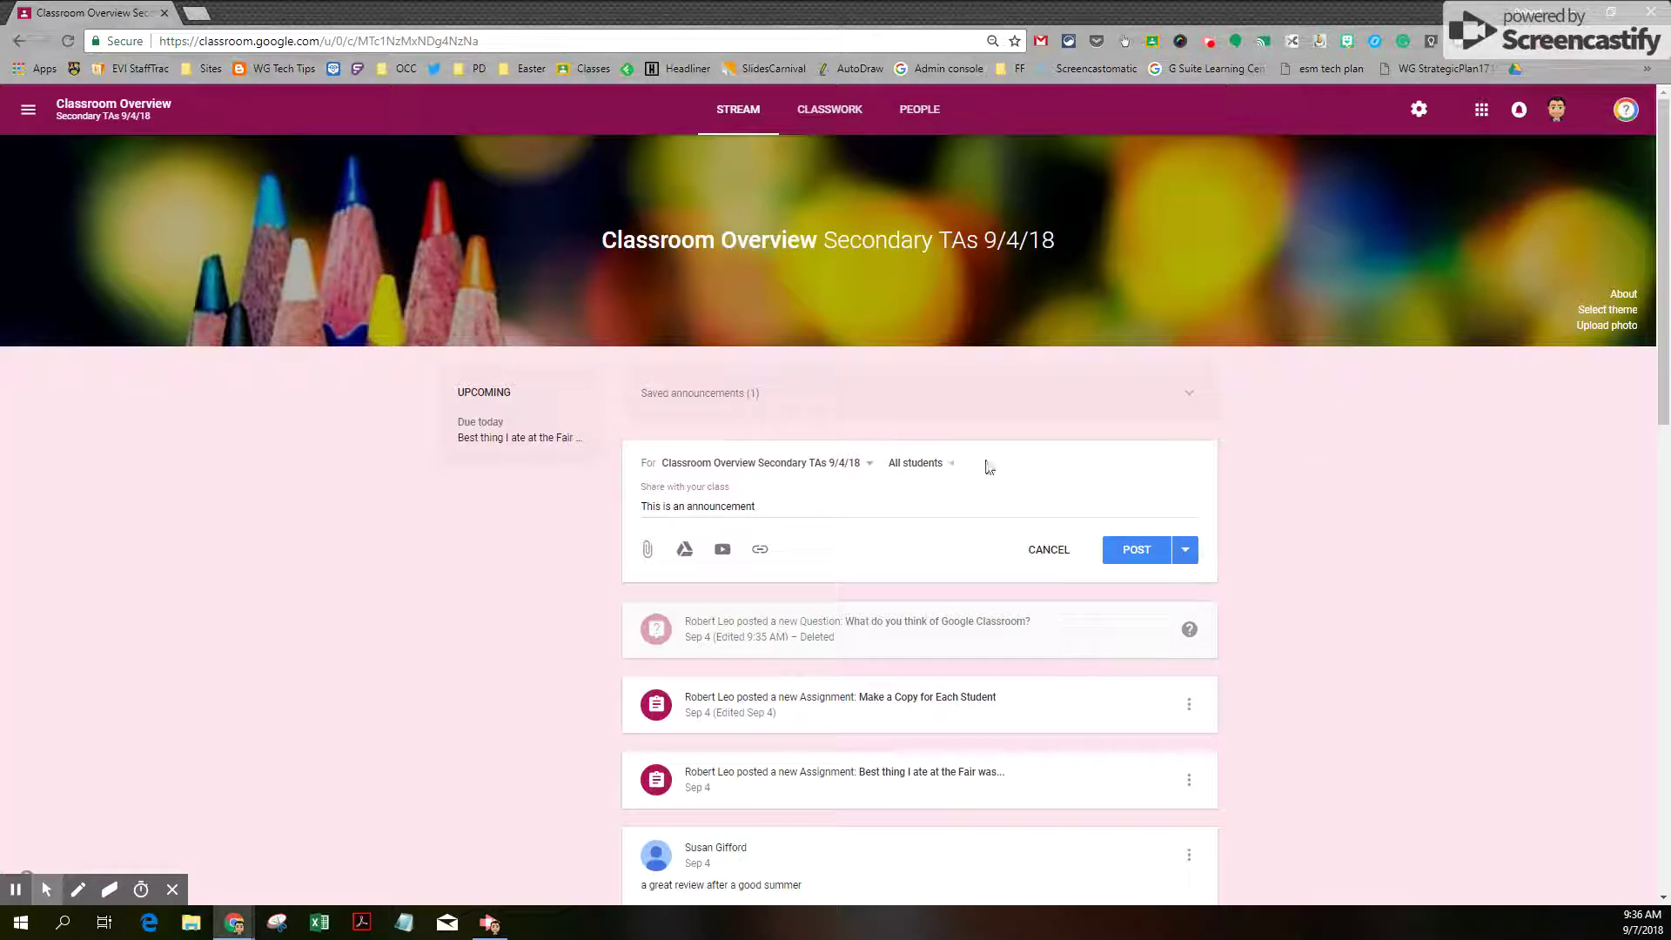
click(952, 464)
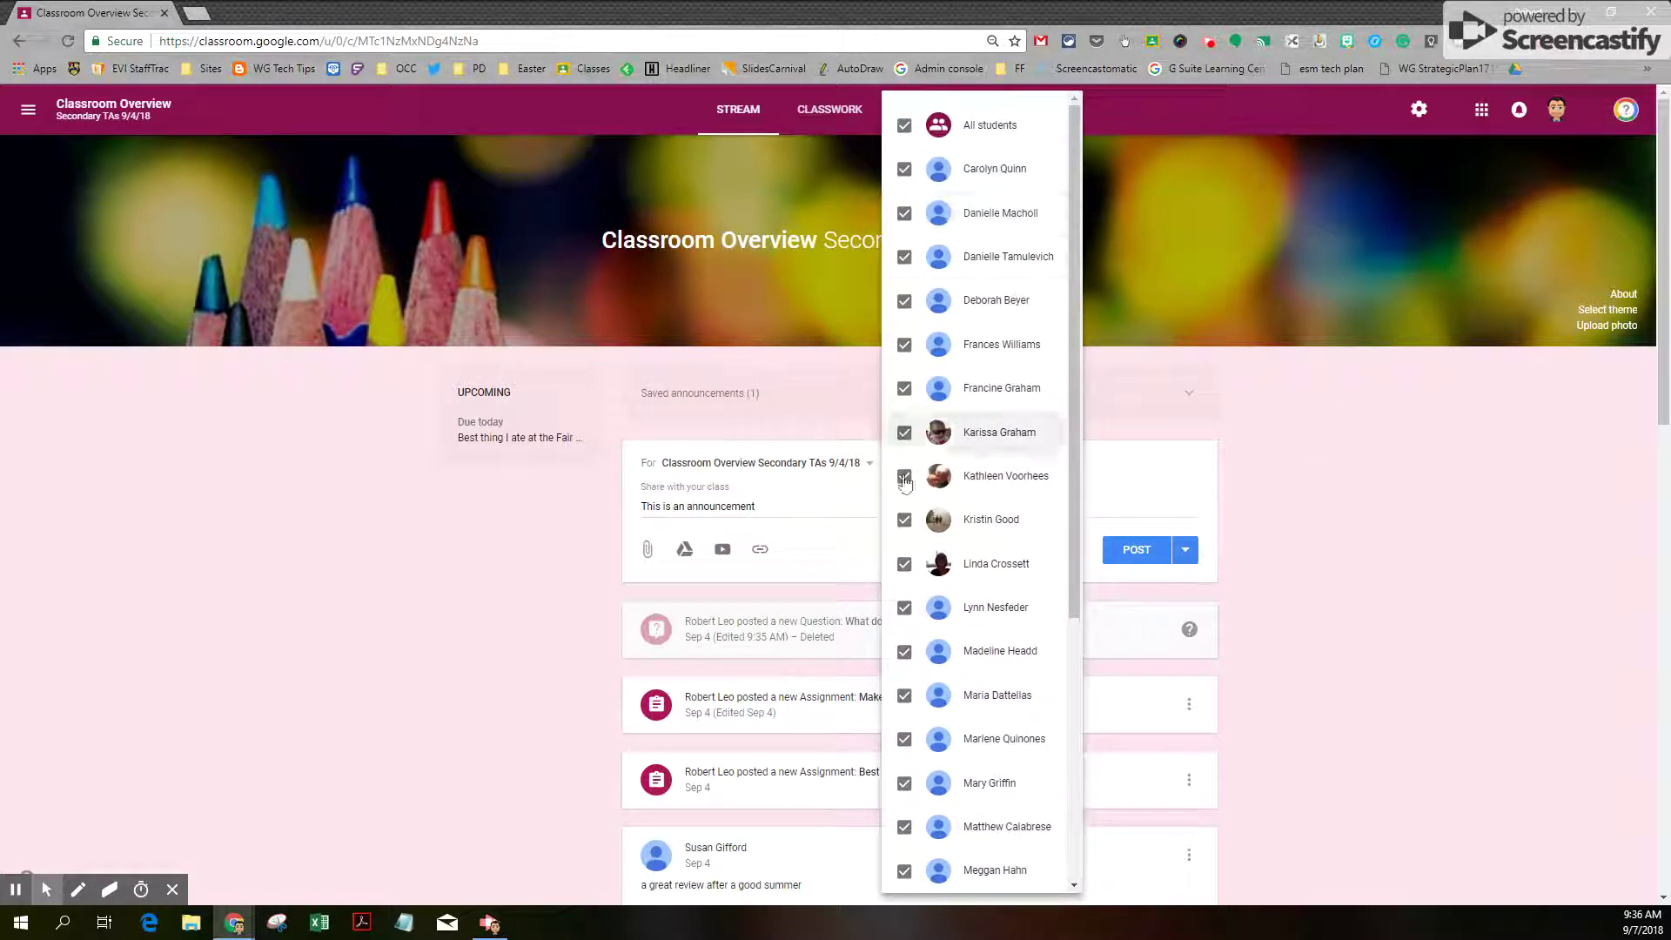
click(1436, 396)
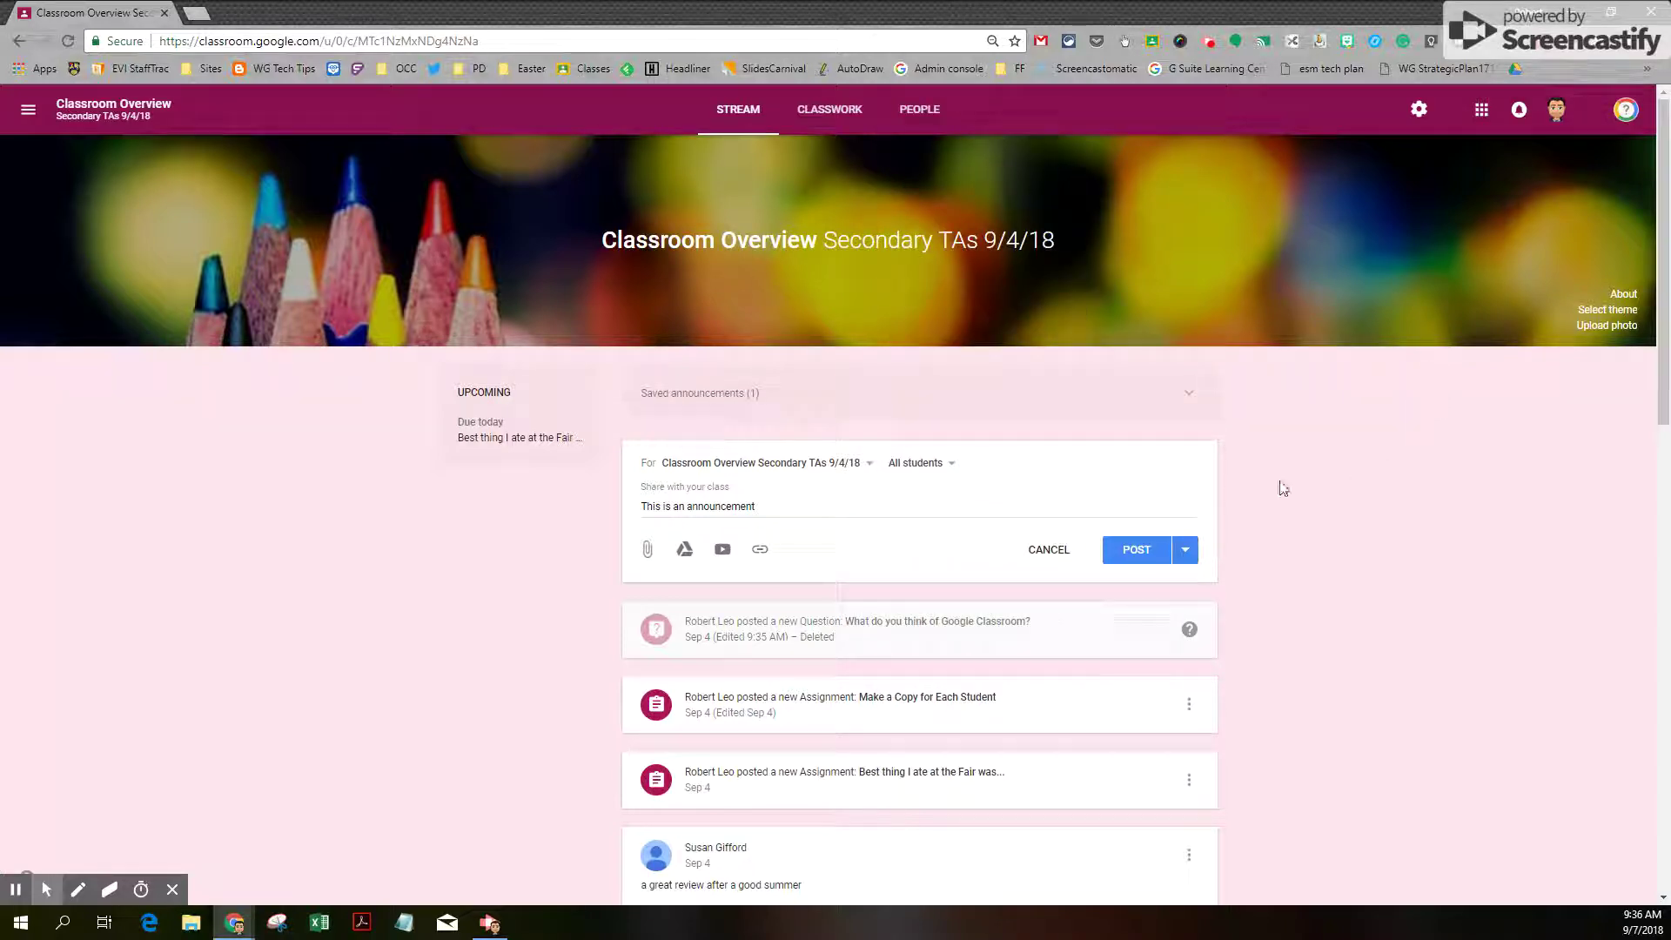
click(1143, 550)
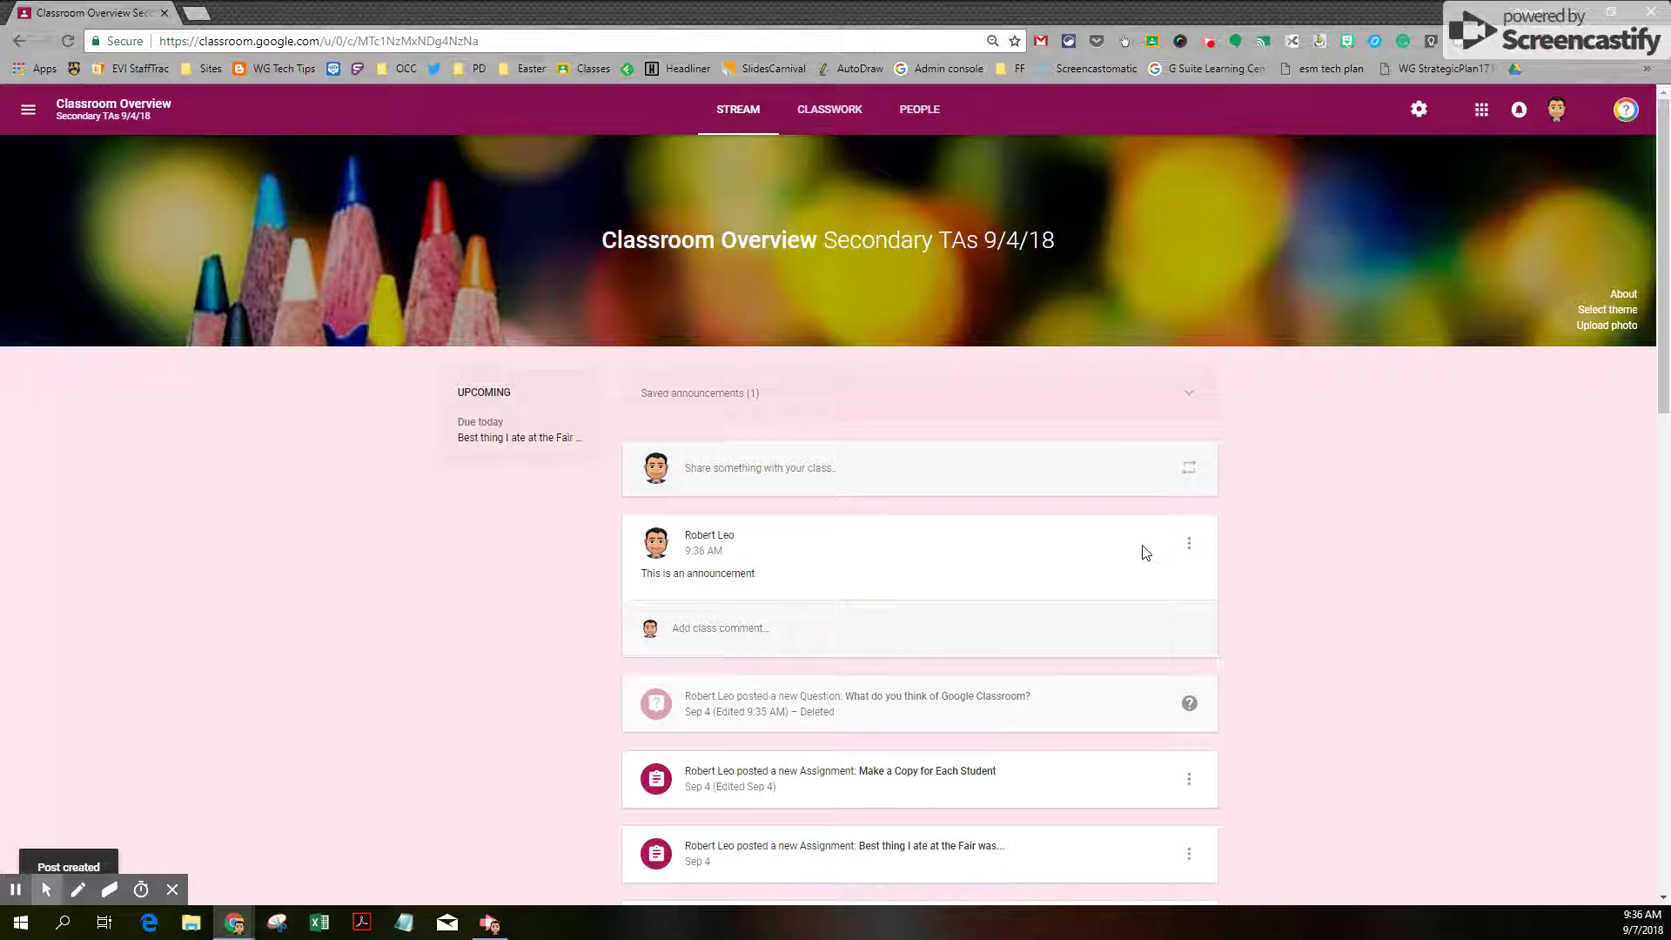
Start a new Classwork material titled "this is class material"
click(827, 120)
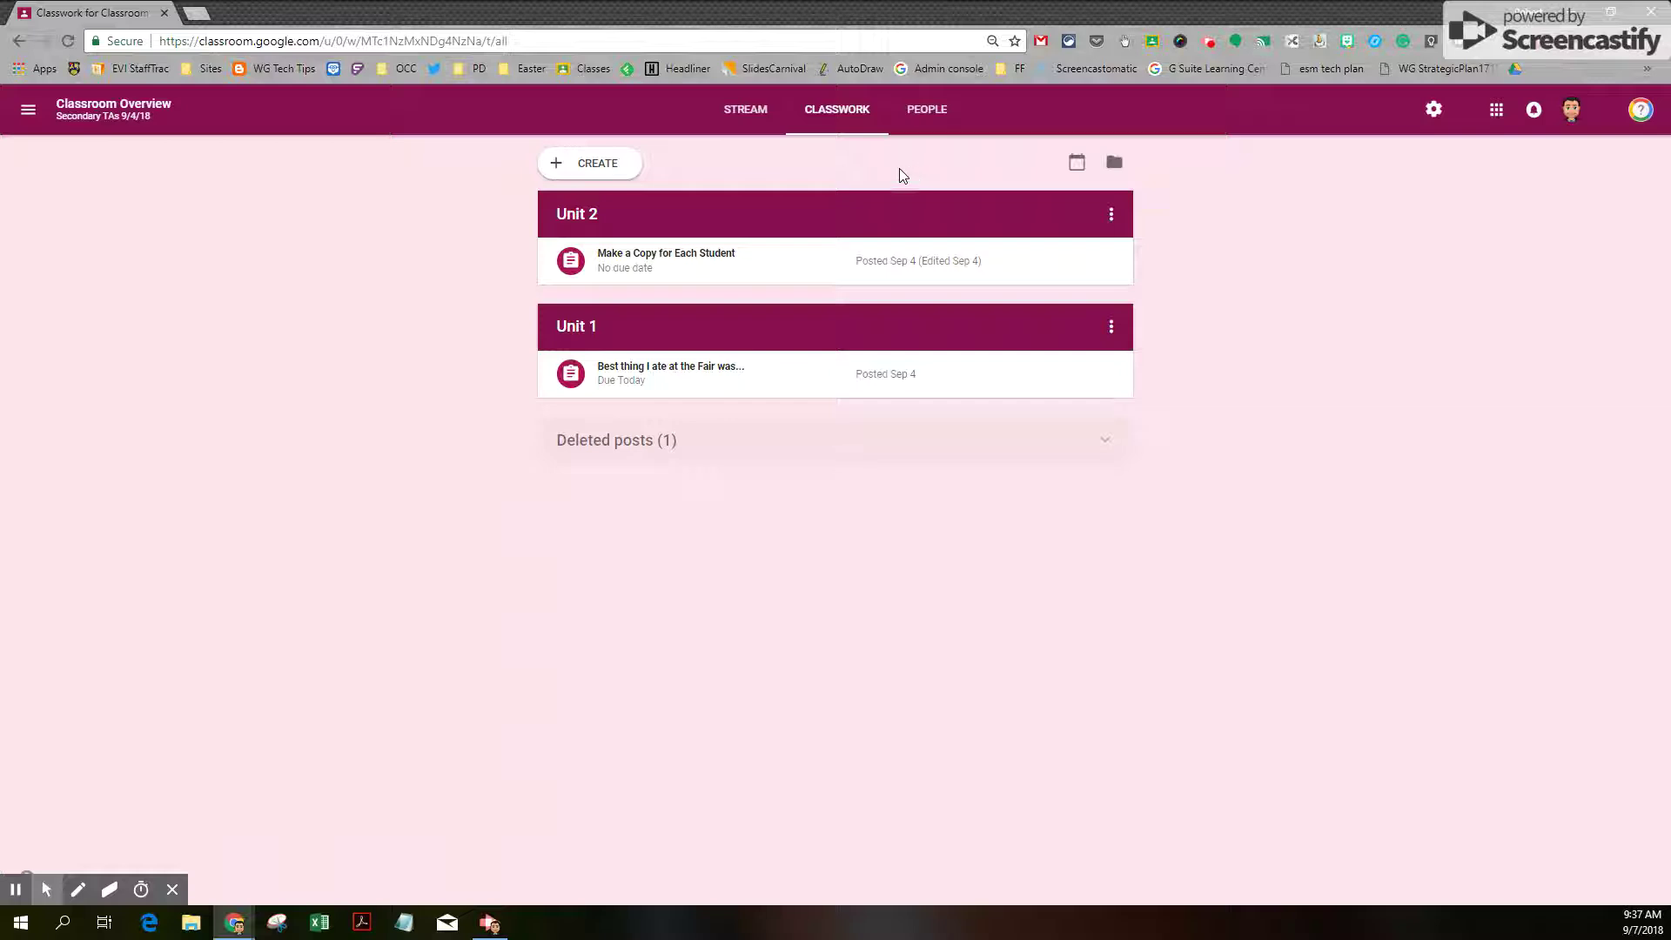
click(604, 169)
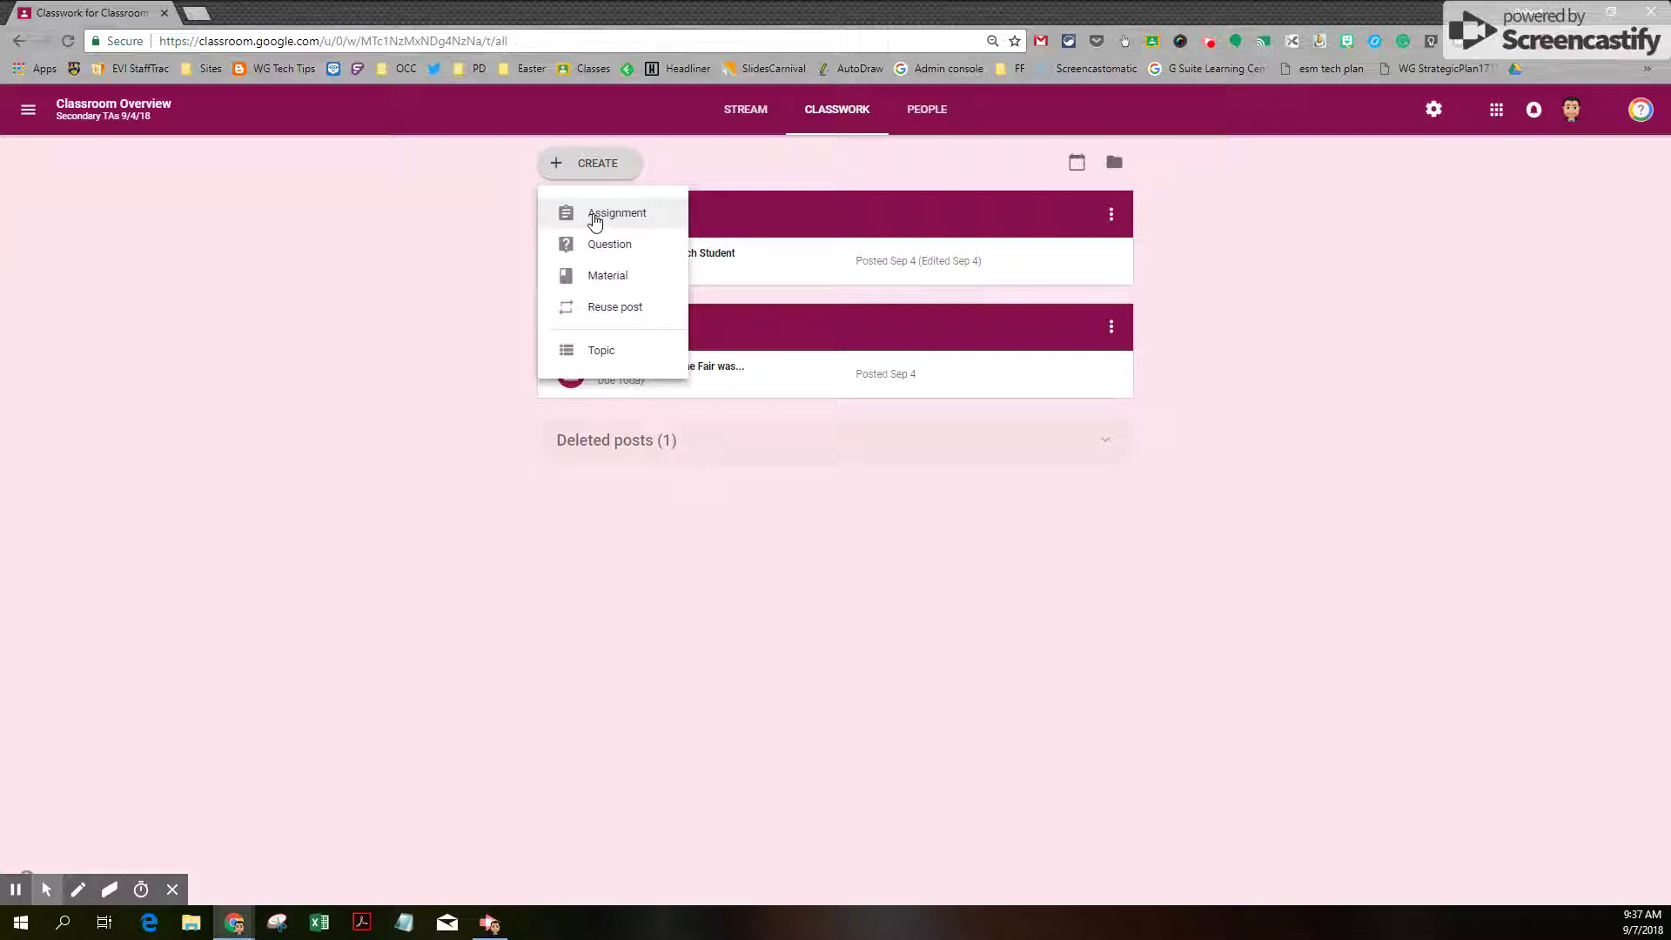
click(608, 278)
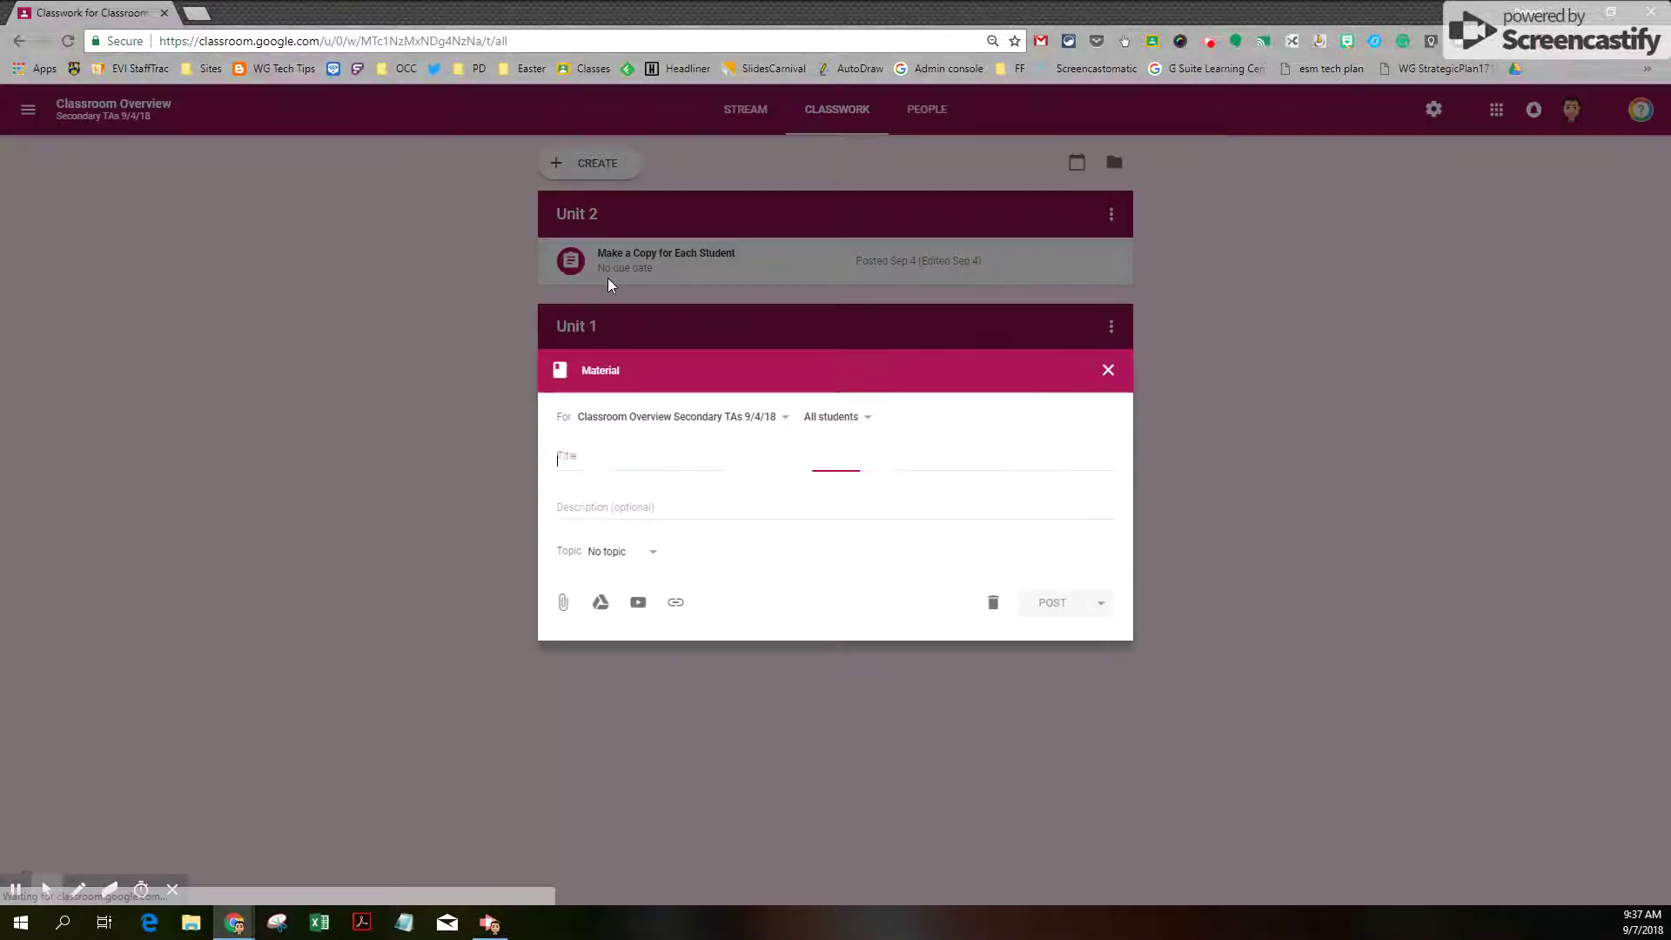
text(this is class material)
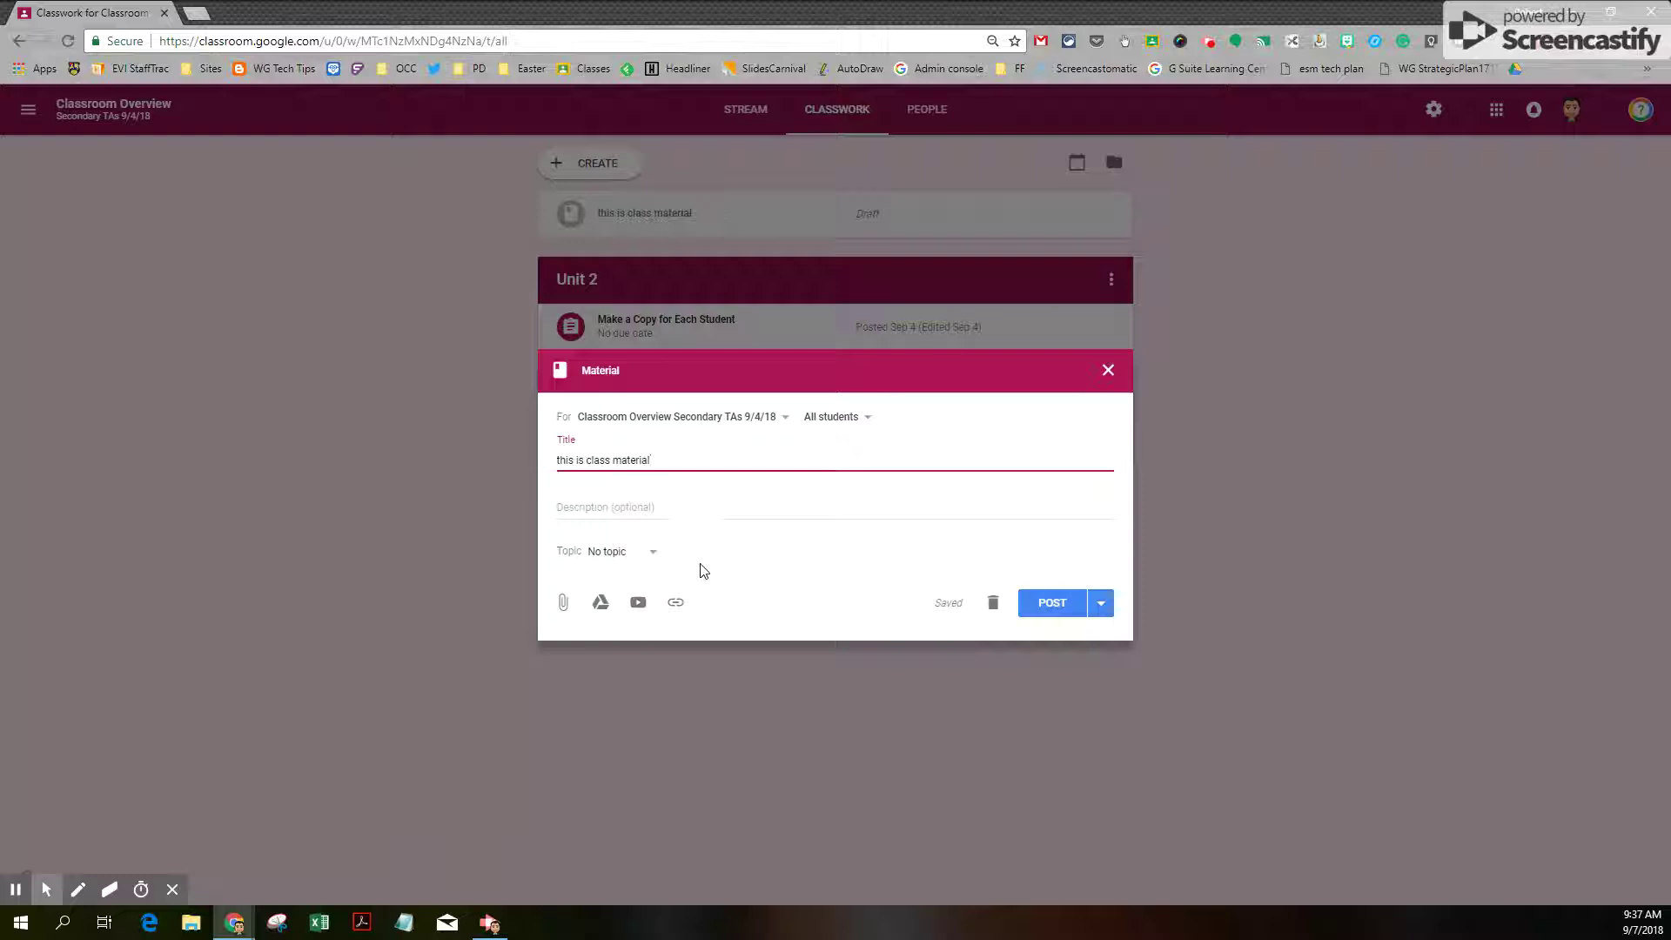
Attach witchhunts0001.pdf from the recent Google Drive files to the material
click(602, 610)
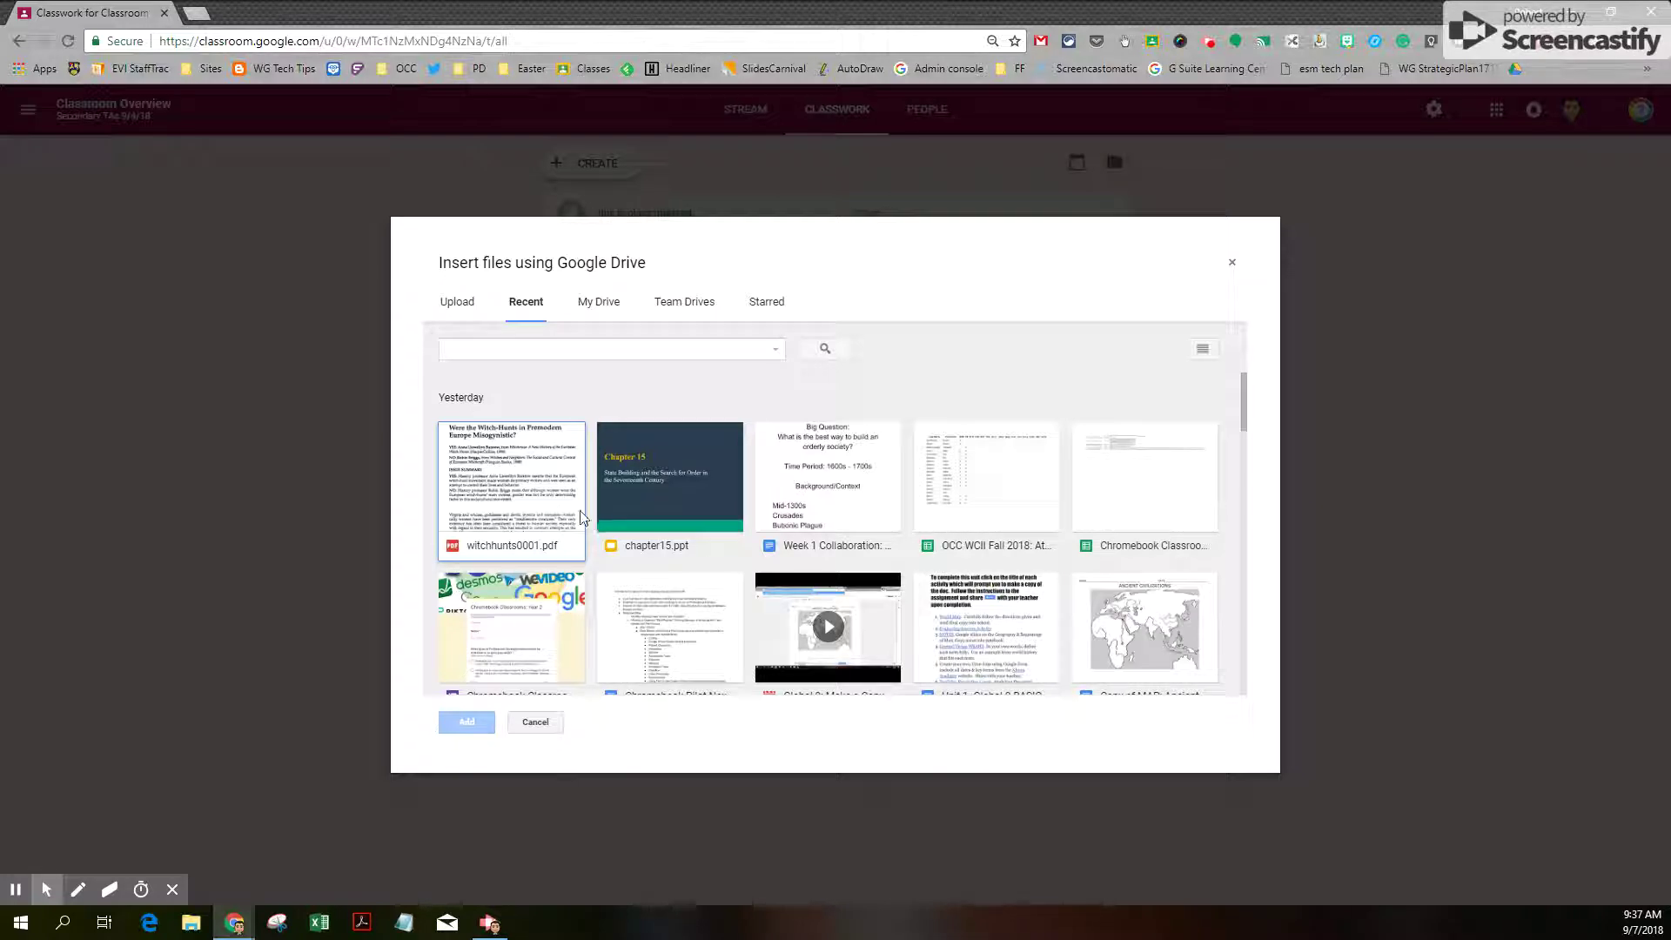
click(484, 474)
click(473, 723)
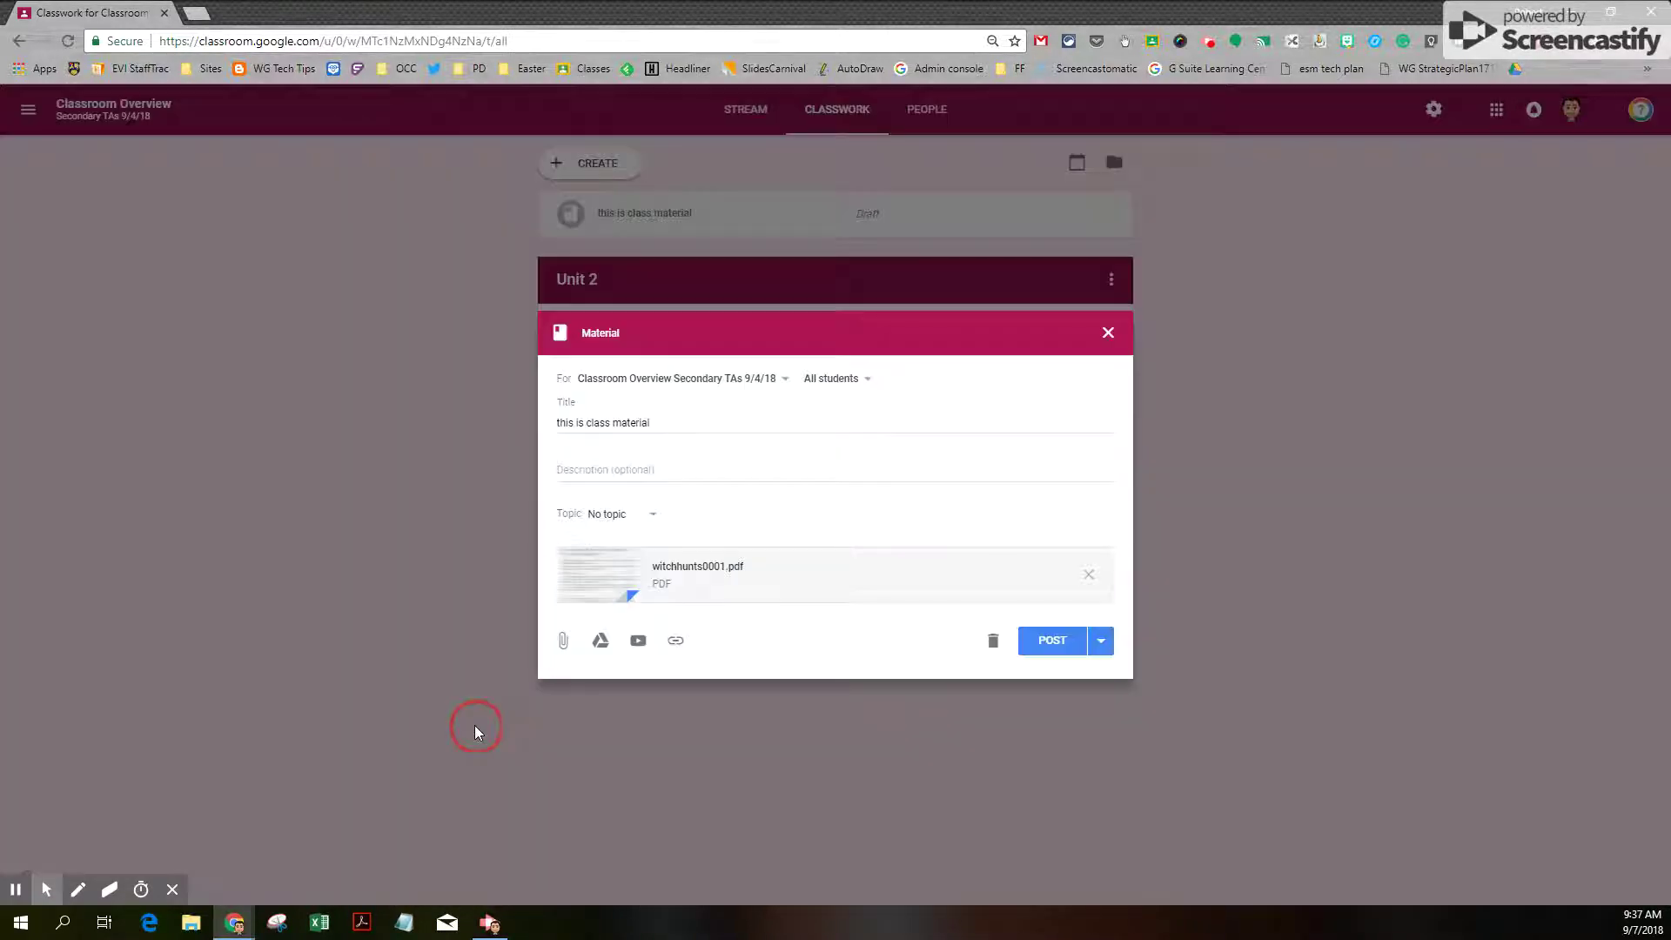
Assign the material to a newly created topic named "Class Materials"
click(652, 519)
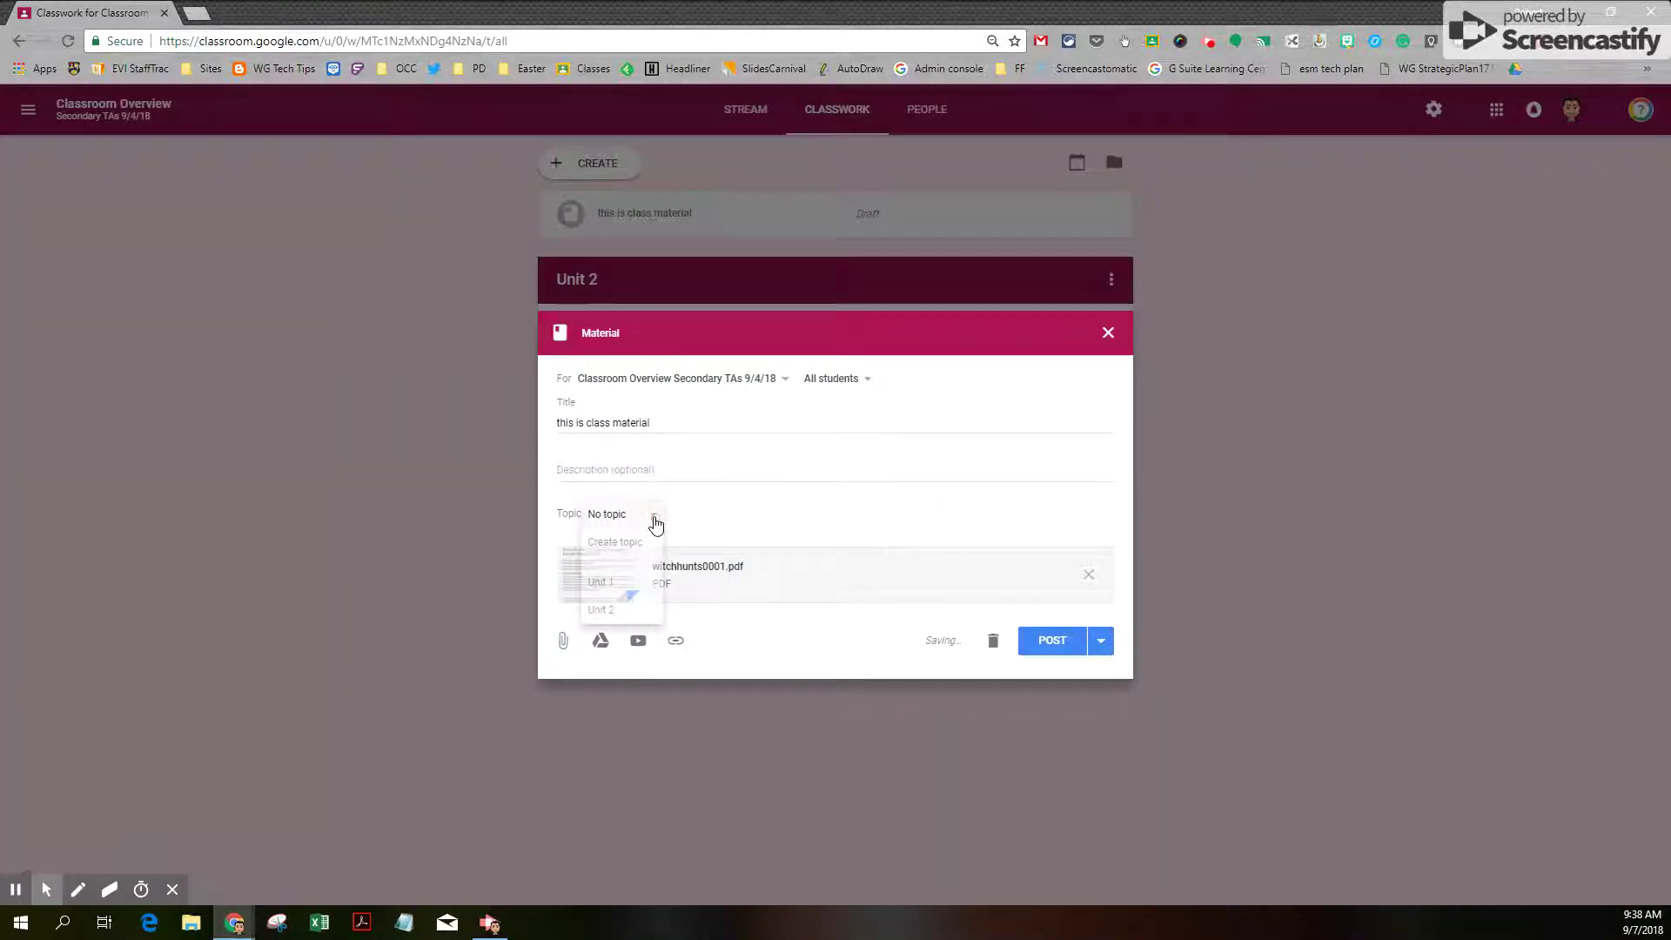
click(614, 581)
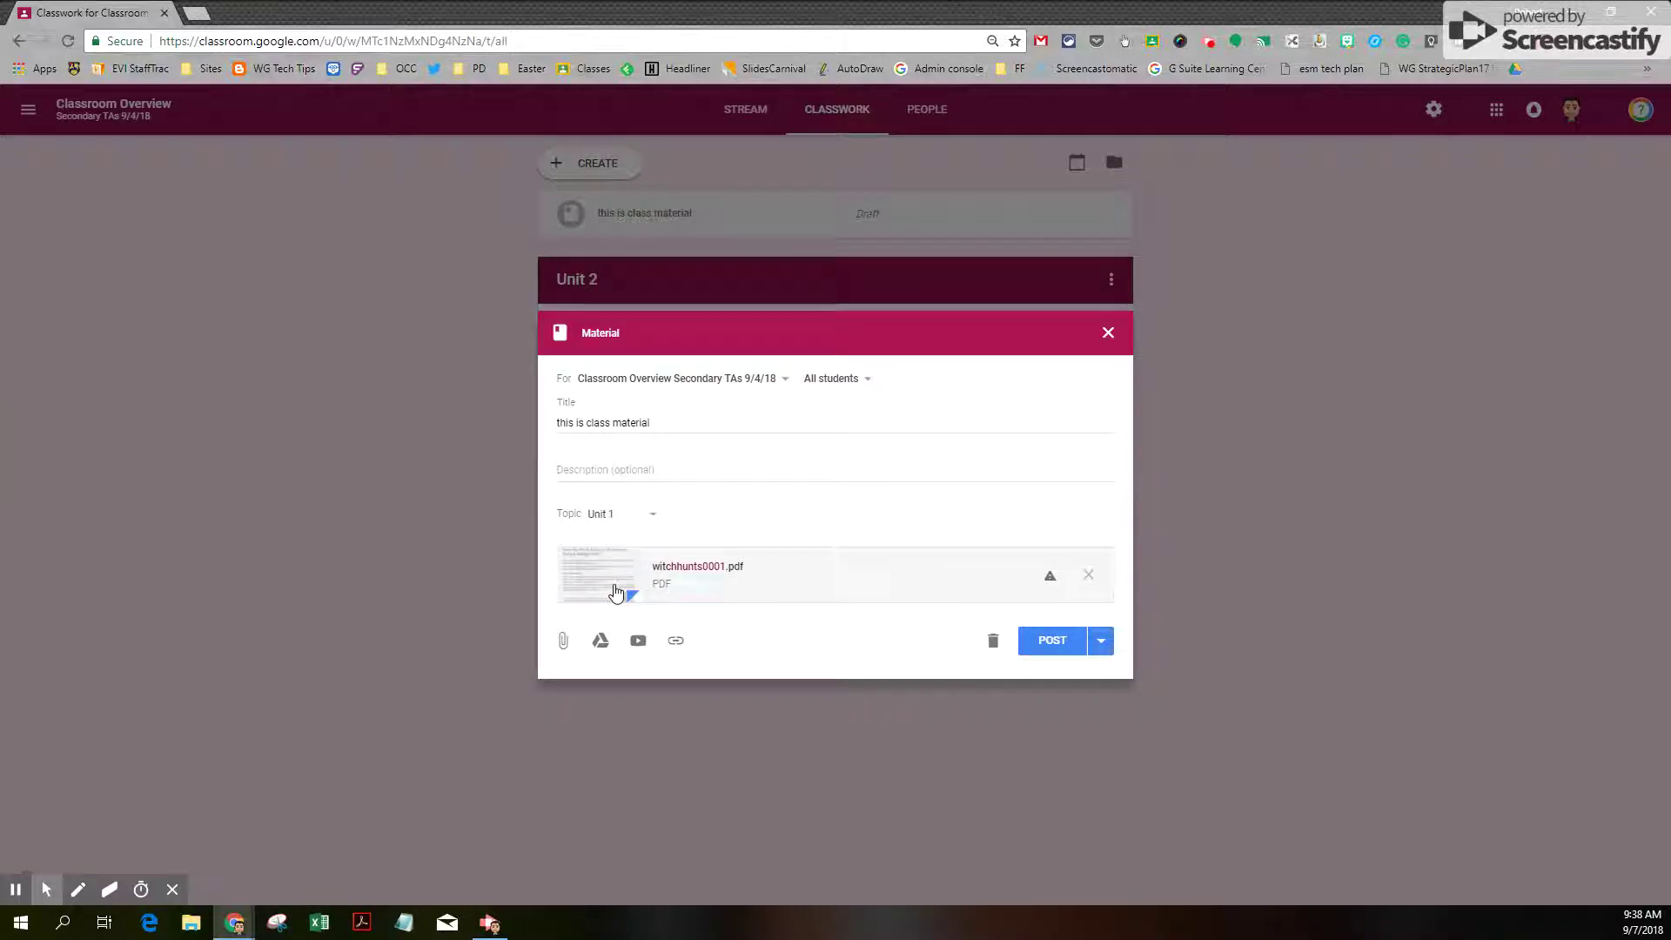
click(642, 514)
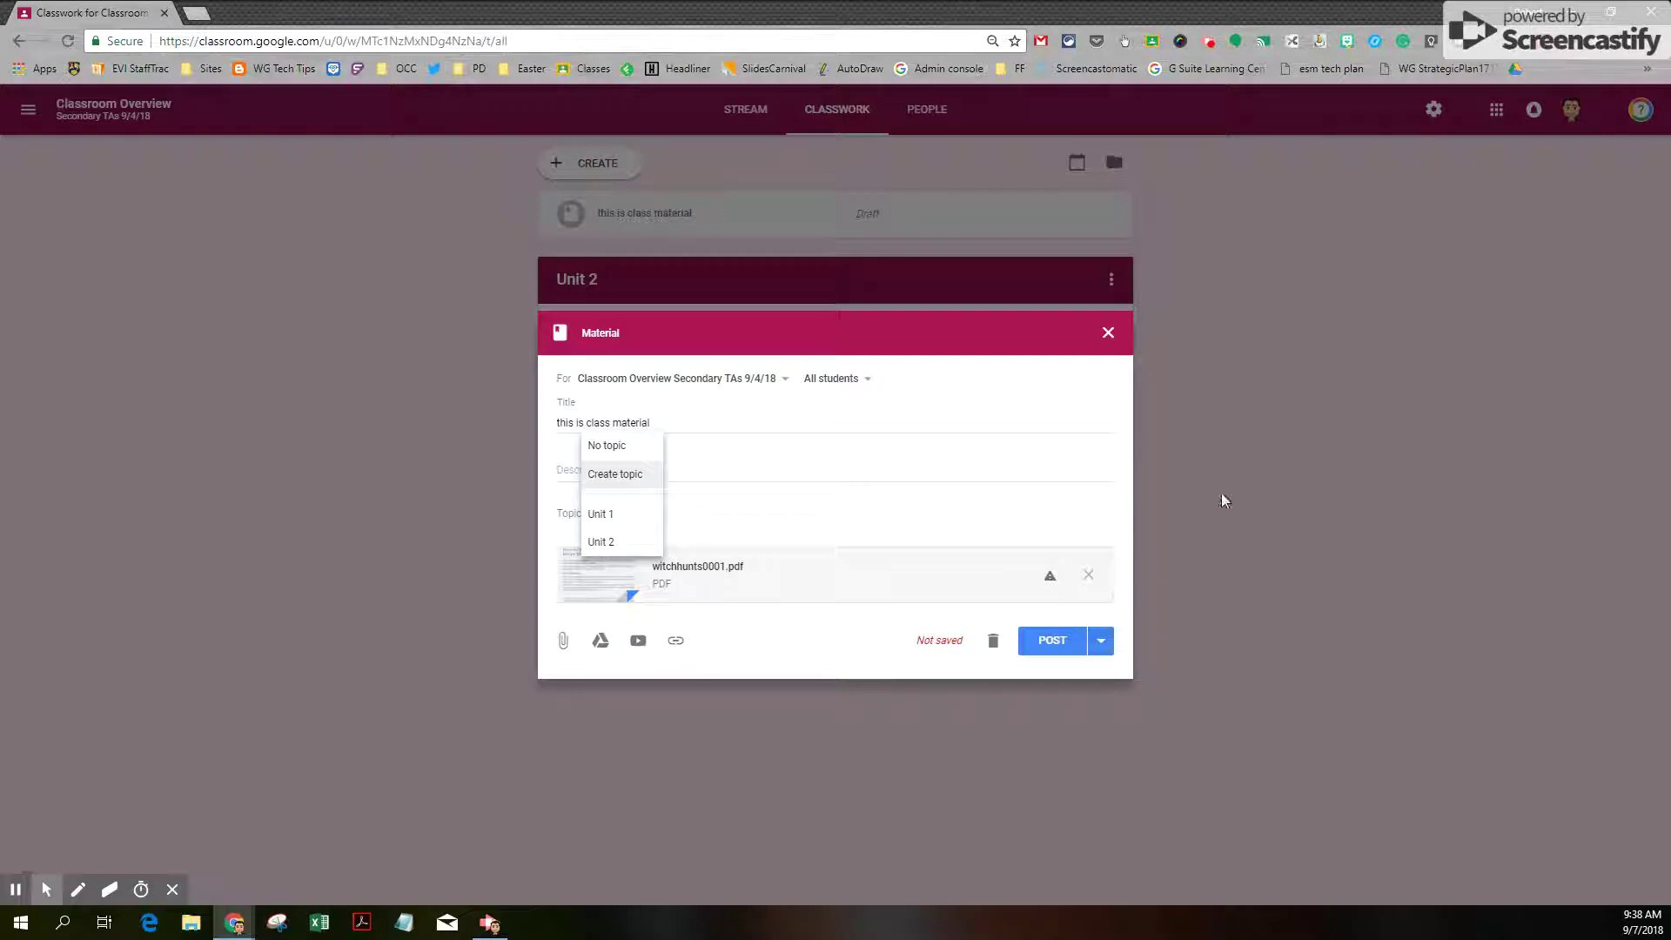
click(617, 474)
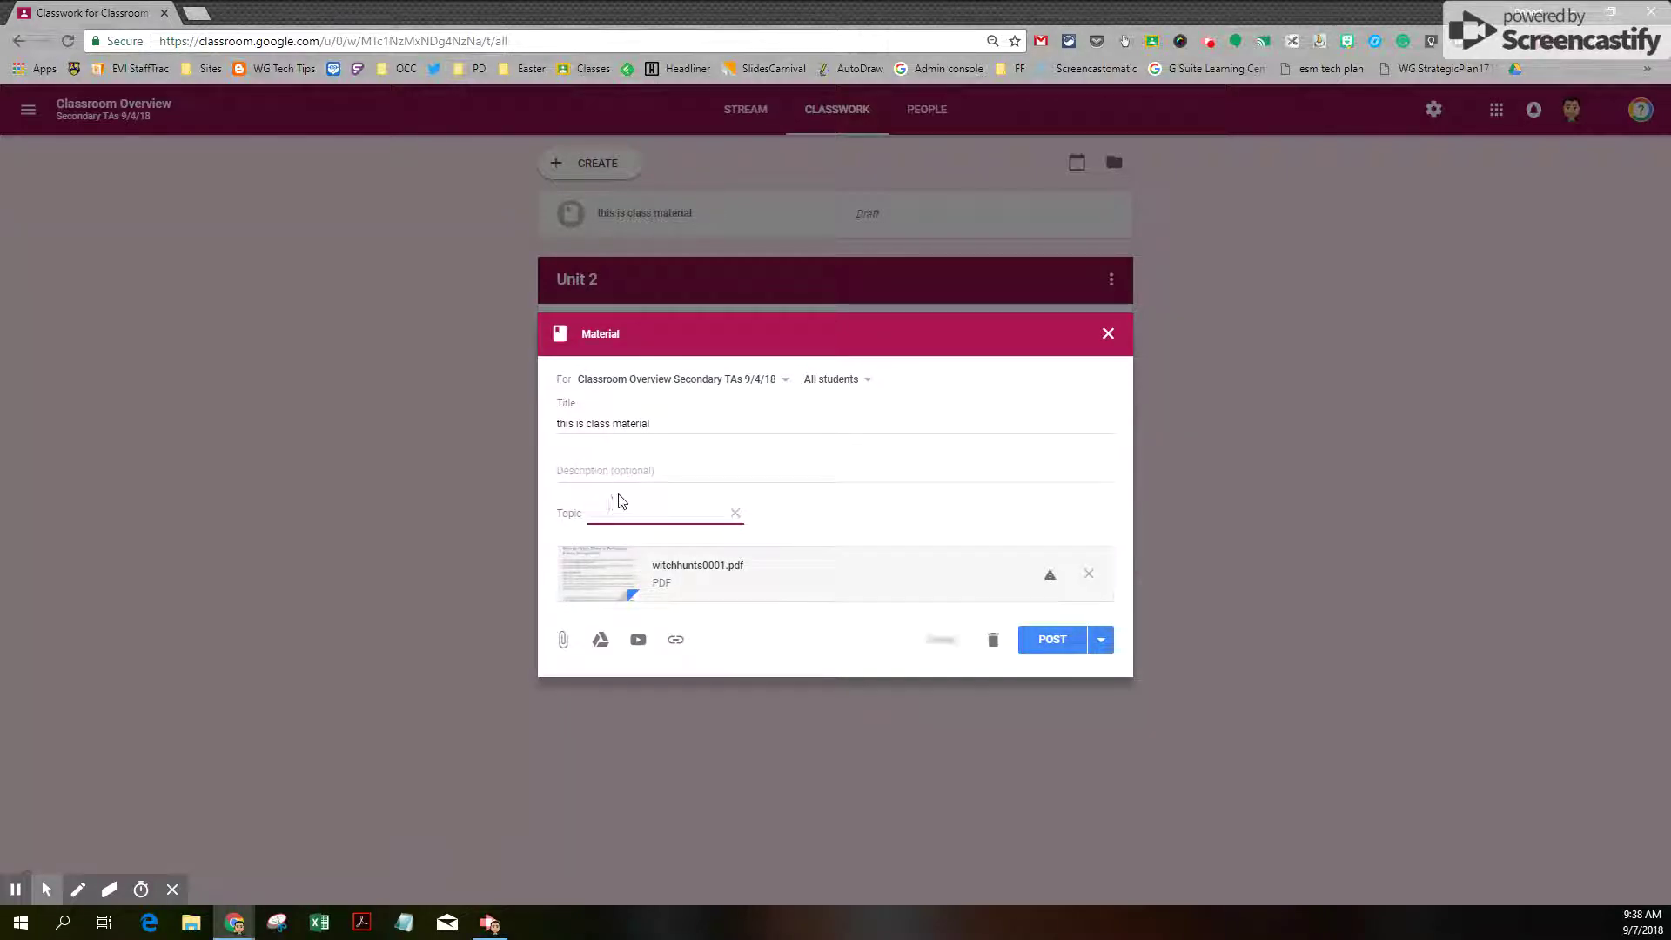
text(Class Materials)
Attach the Google Docs file "Copy of MAP: Ancient Civilizations" from Drive to the material
click(602, 650)
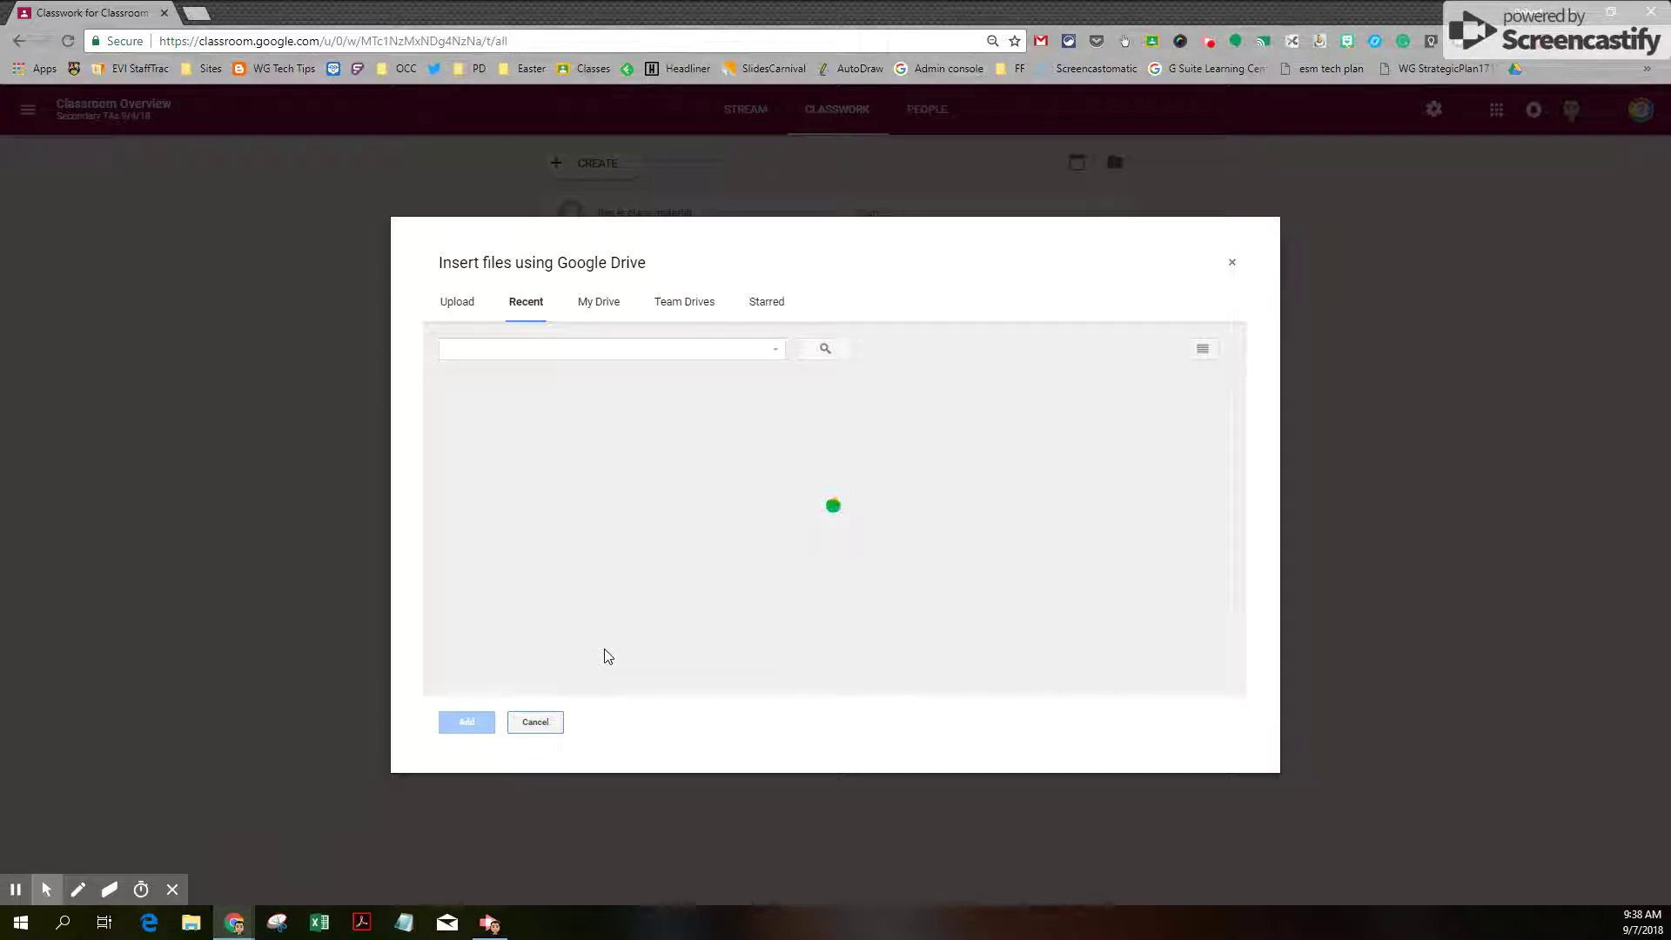
click(1140, 644)
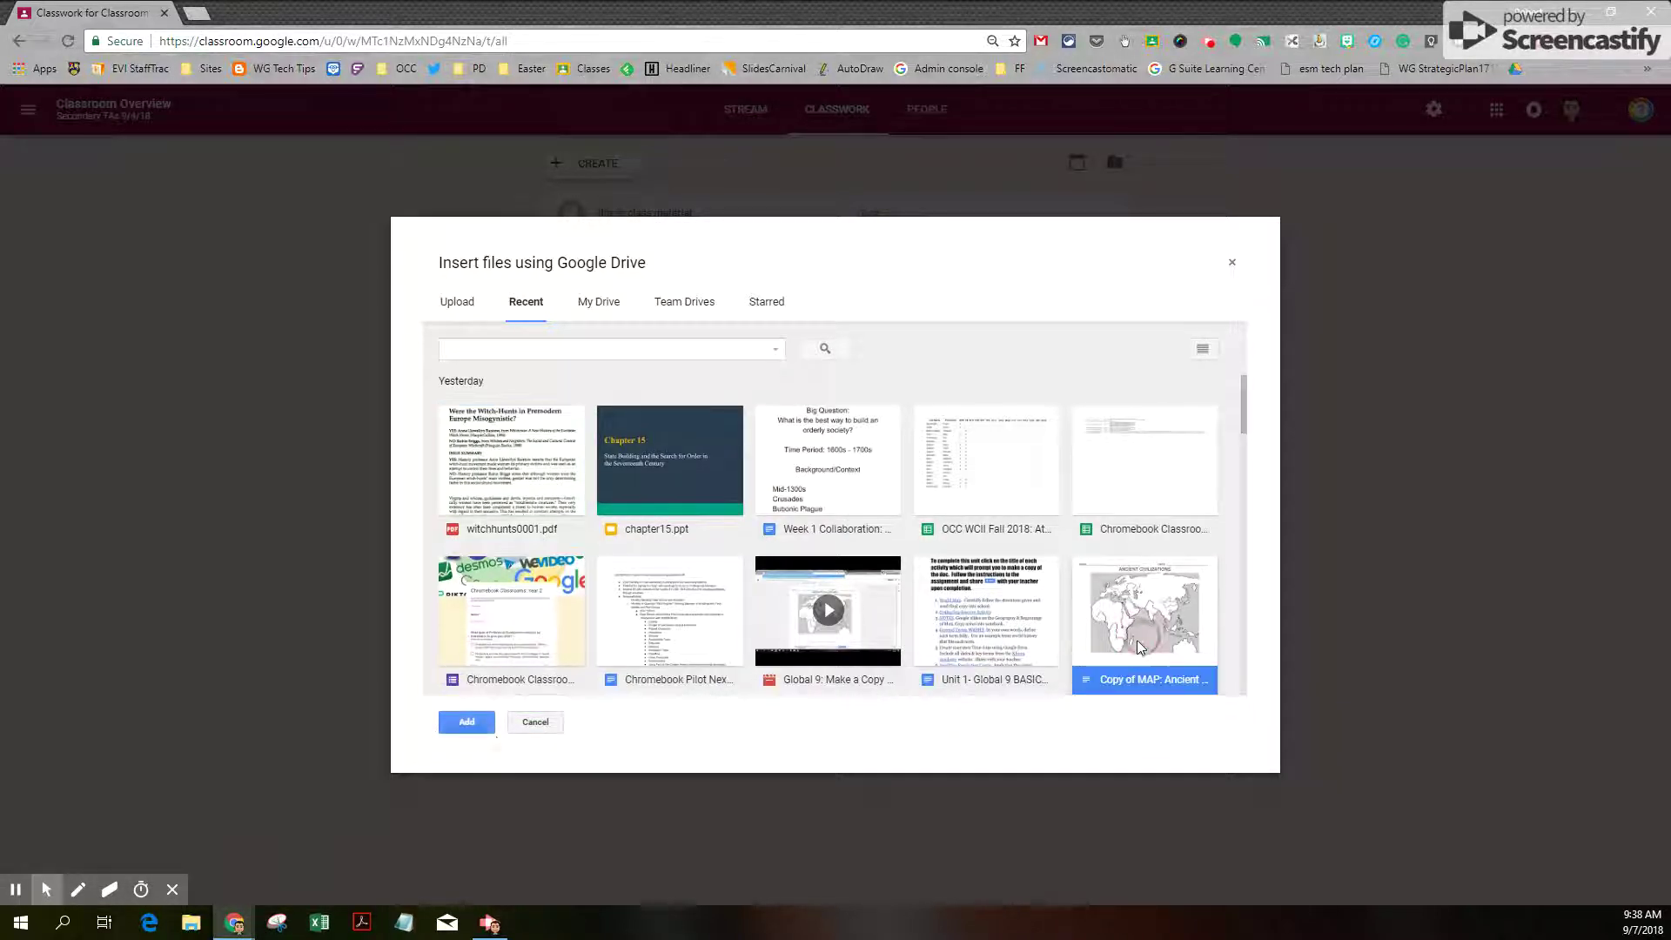
click(453, 731)
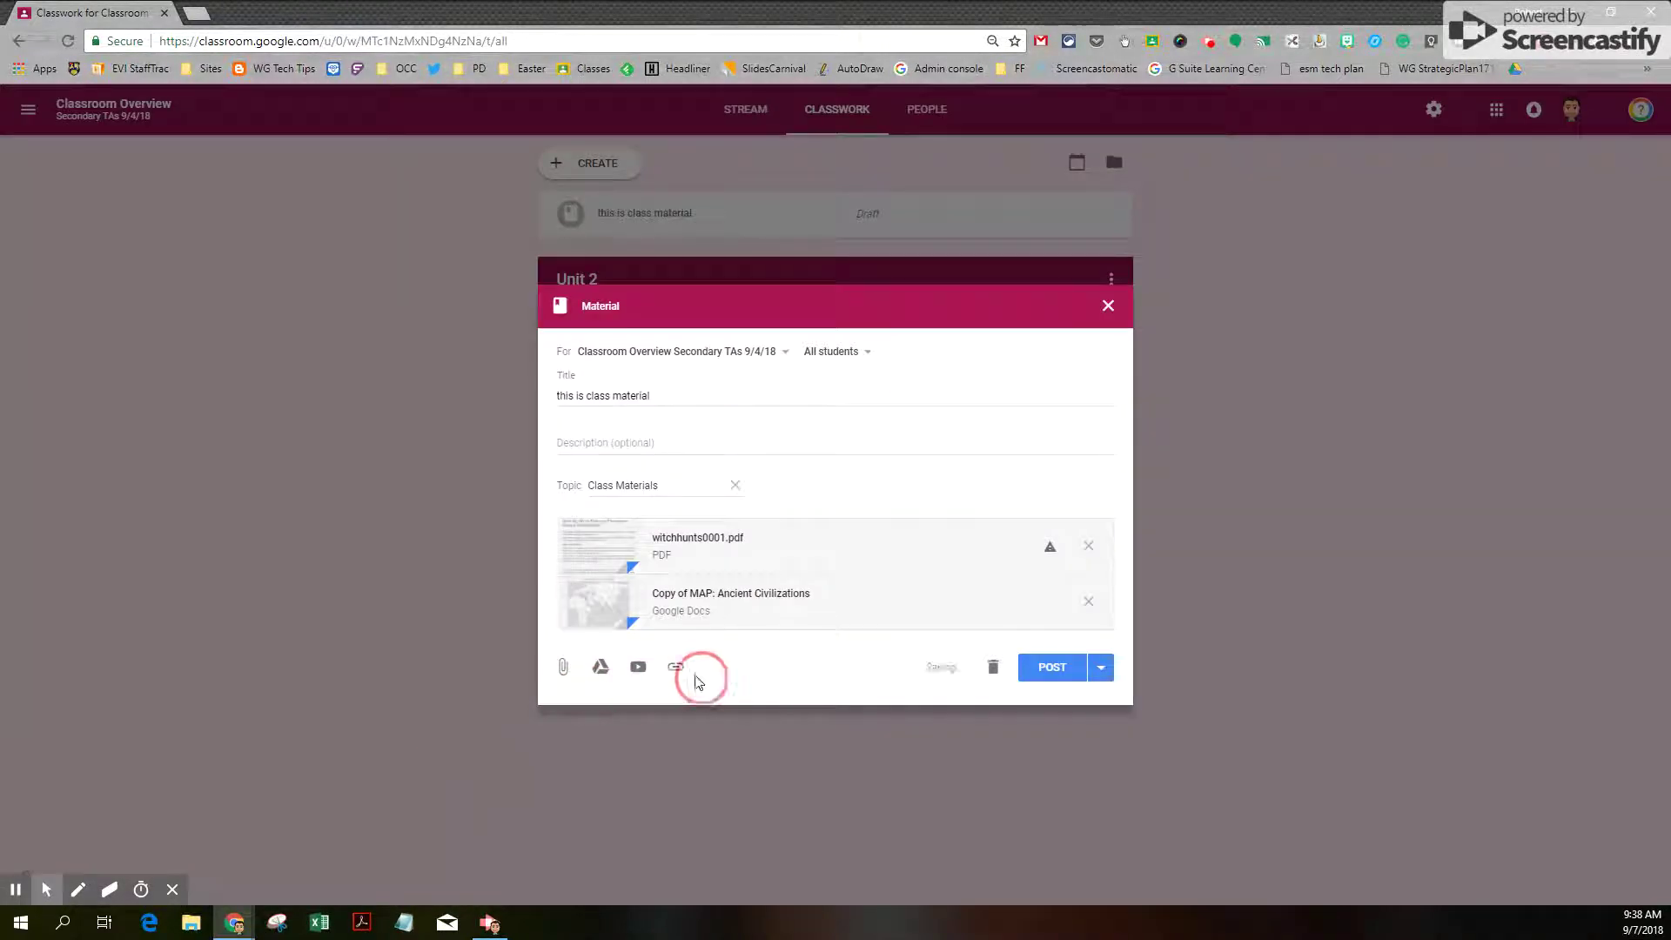
click(675, 666)
text(http://suy)
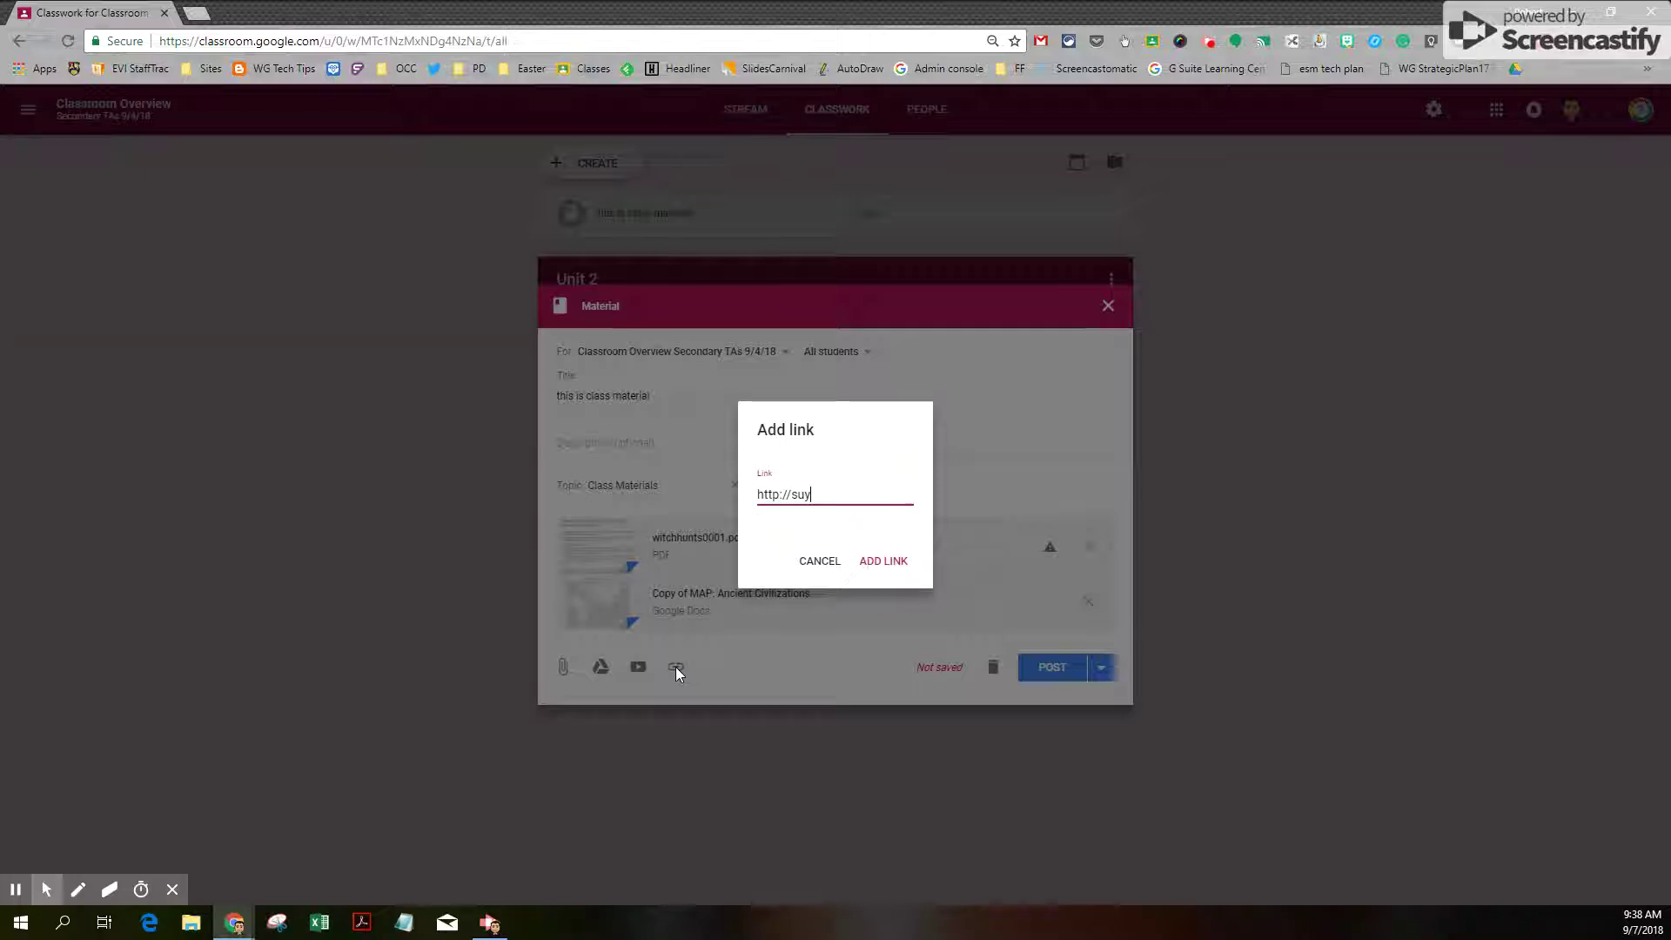
key(BackSpace)
key(BackSpace)
text(yracuse.com)
click(873, 564)
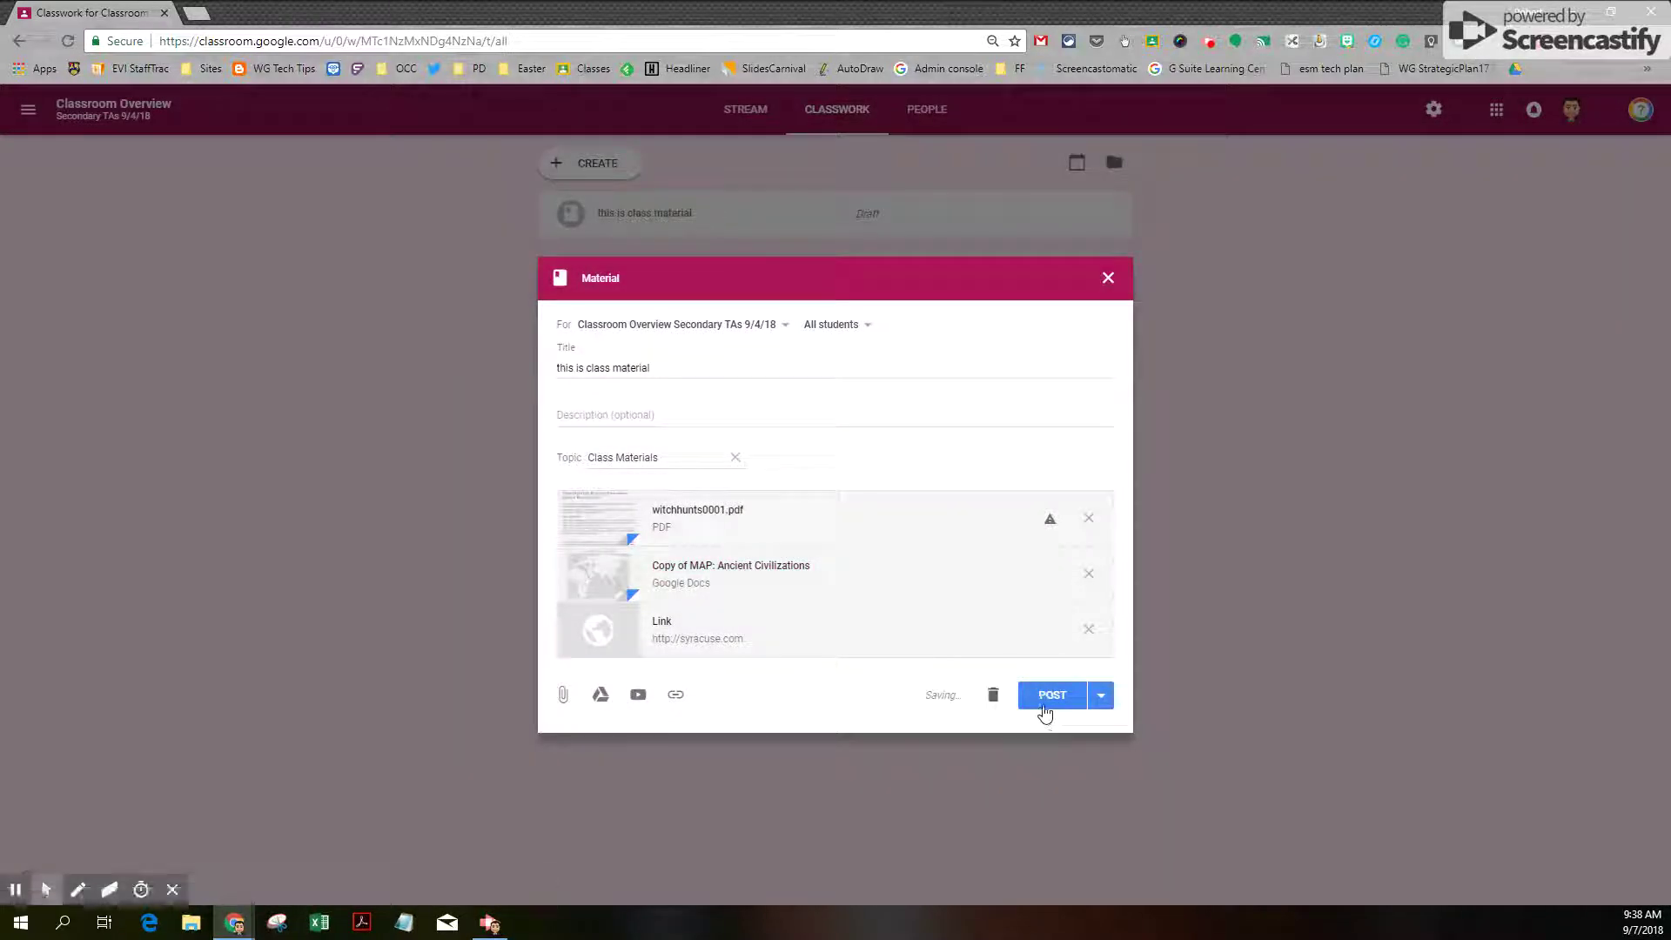
click(1045, 701)
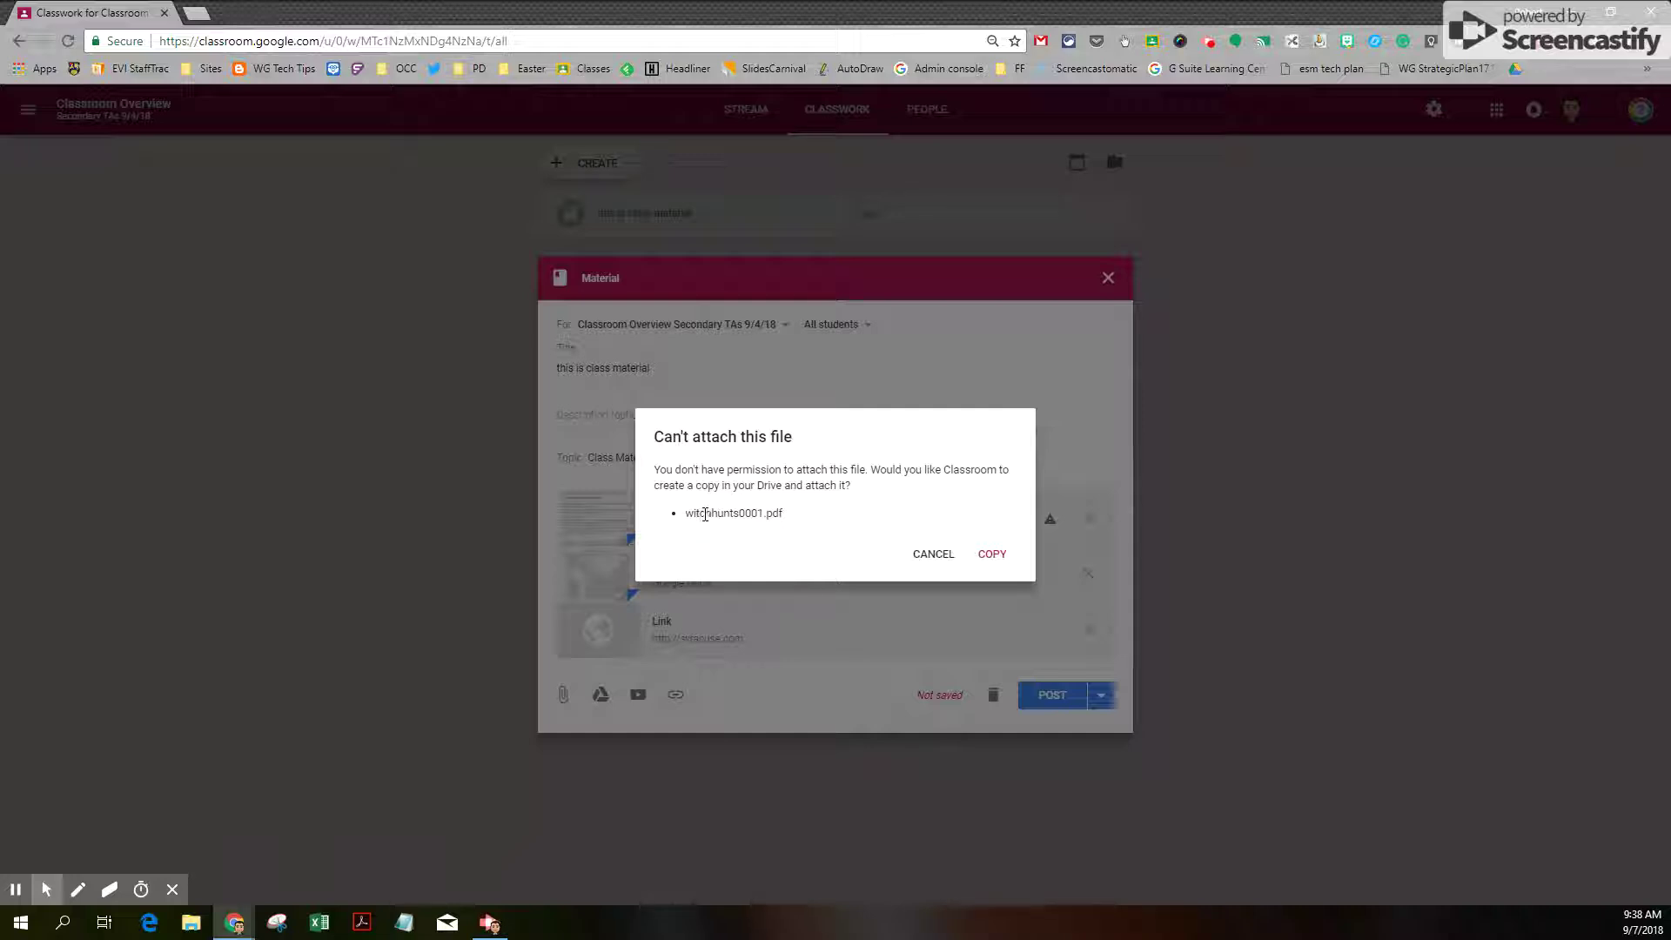
click(994, 554)
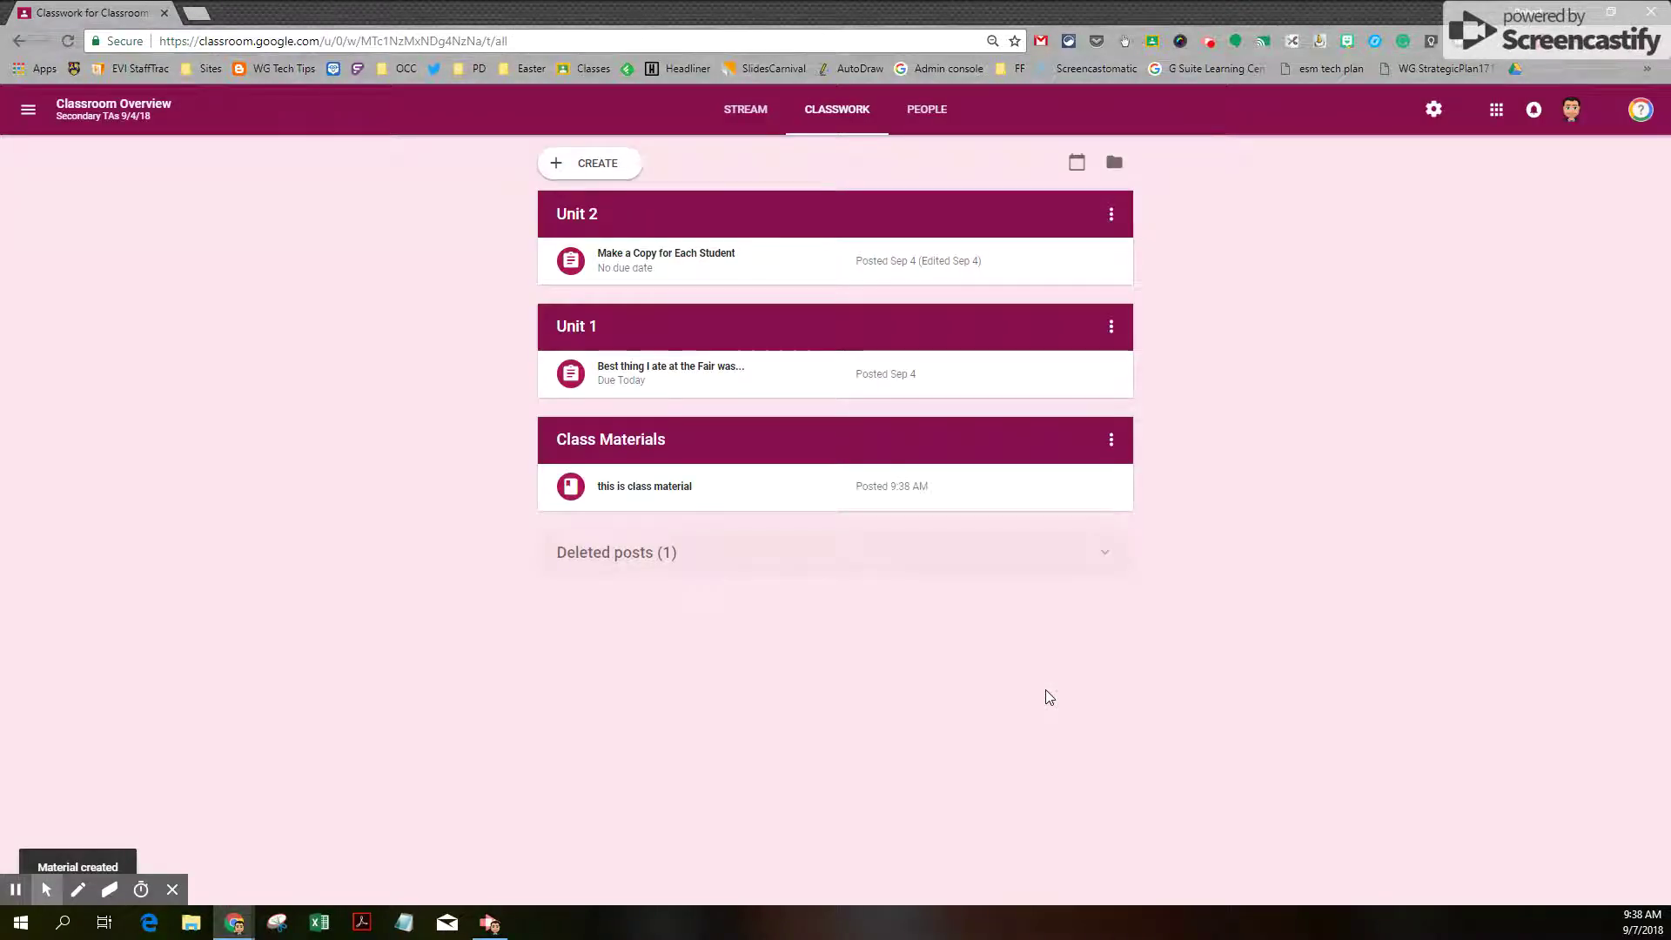
Expand the posted material under Class Materials, preview its attached PDF and return to Classwork
click(630, 494)
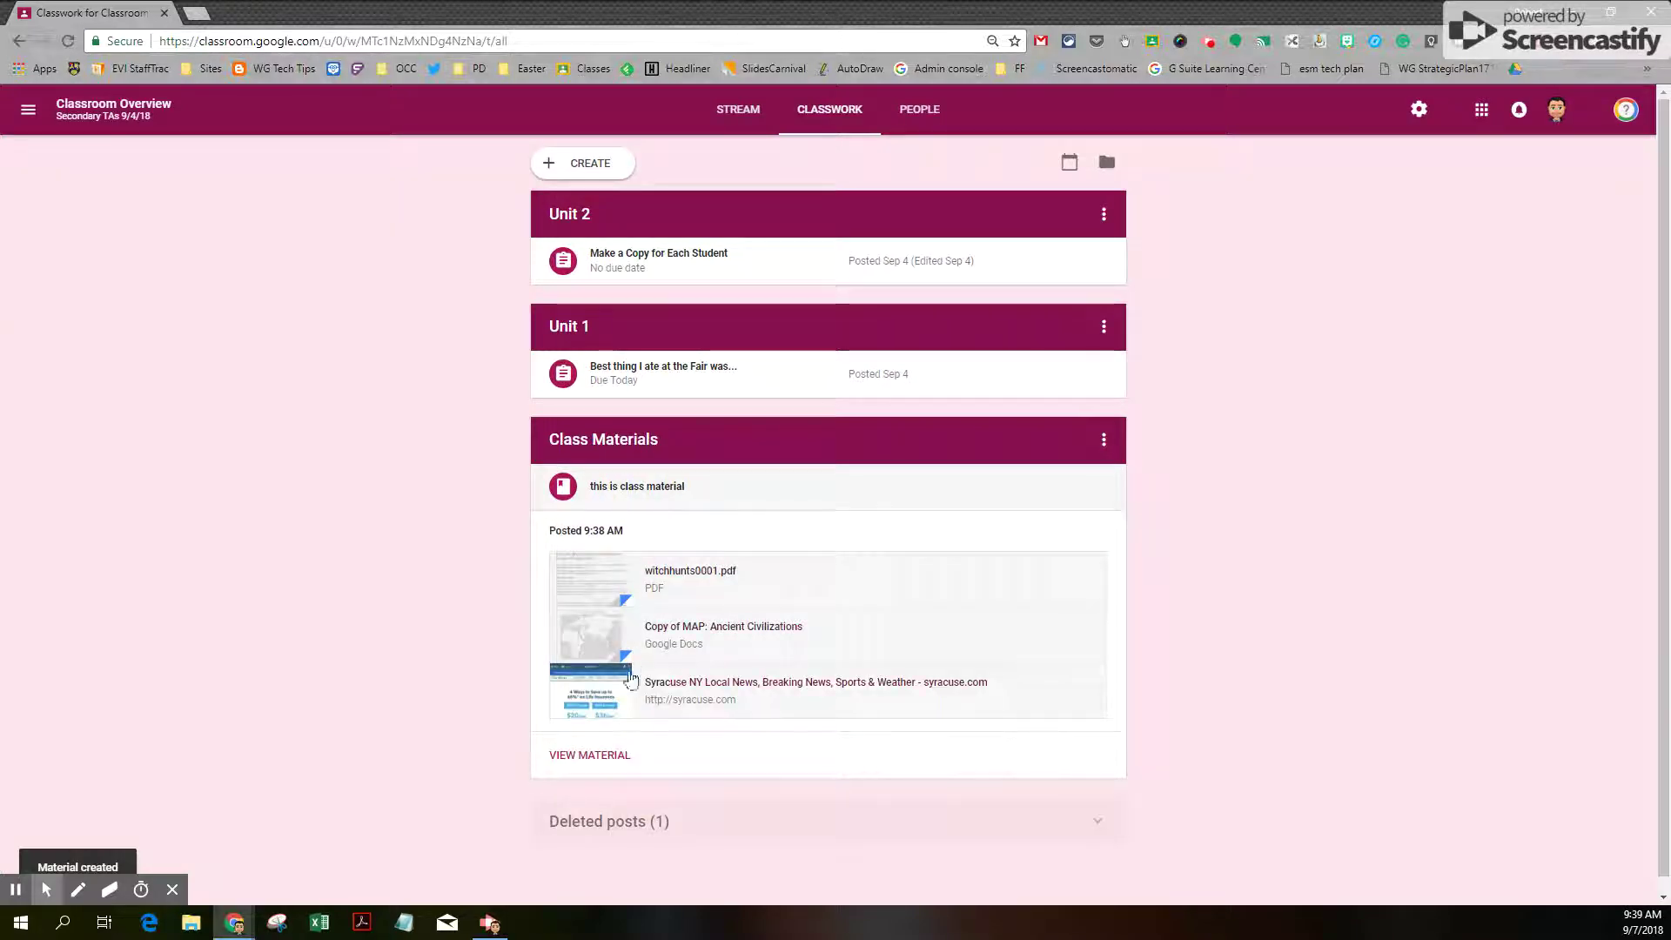
click(663, 589)
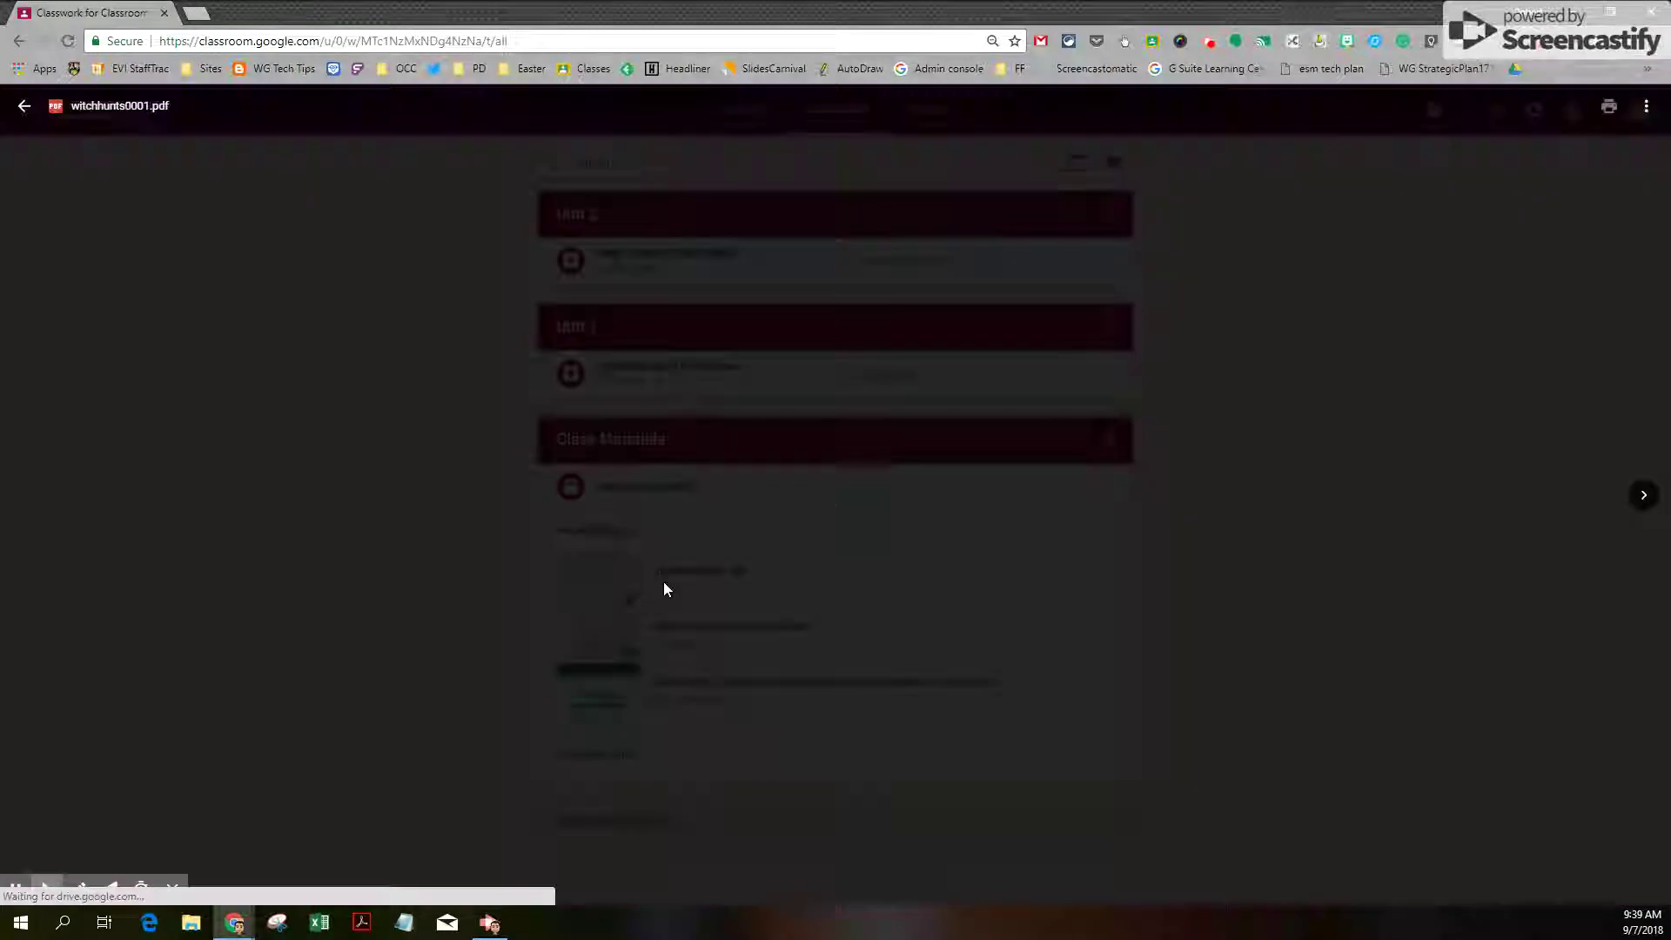
click(24, 105)
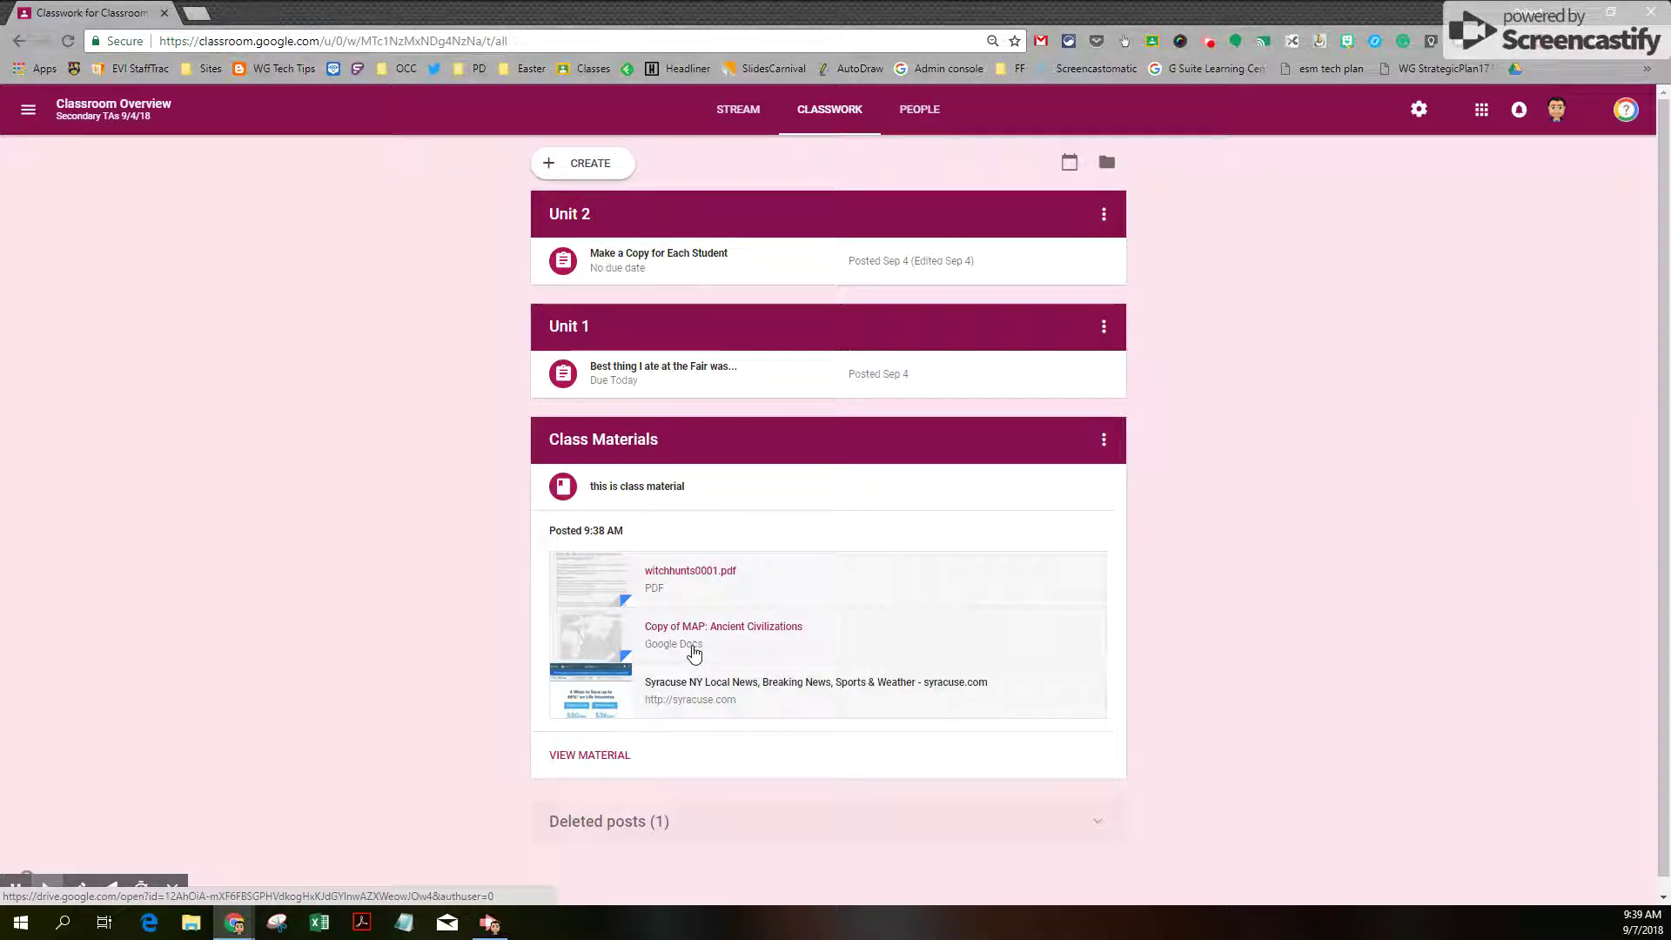
Reuse the "Welcome!" announcement from the 1-Hit Wonder: Edpuzzle class in the Stream and post it to all students
click(744, 115)
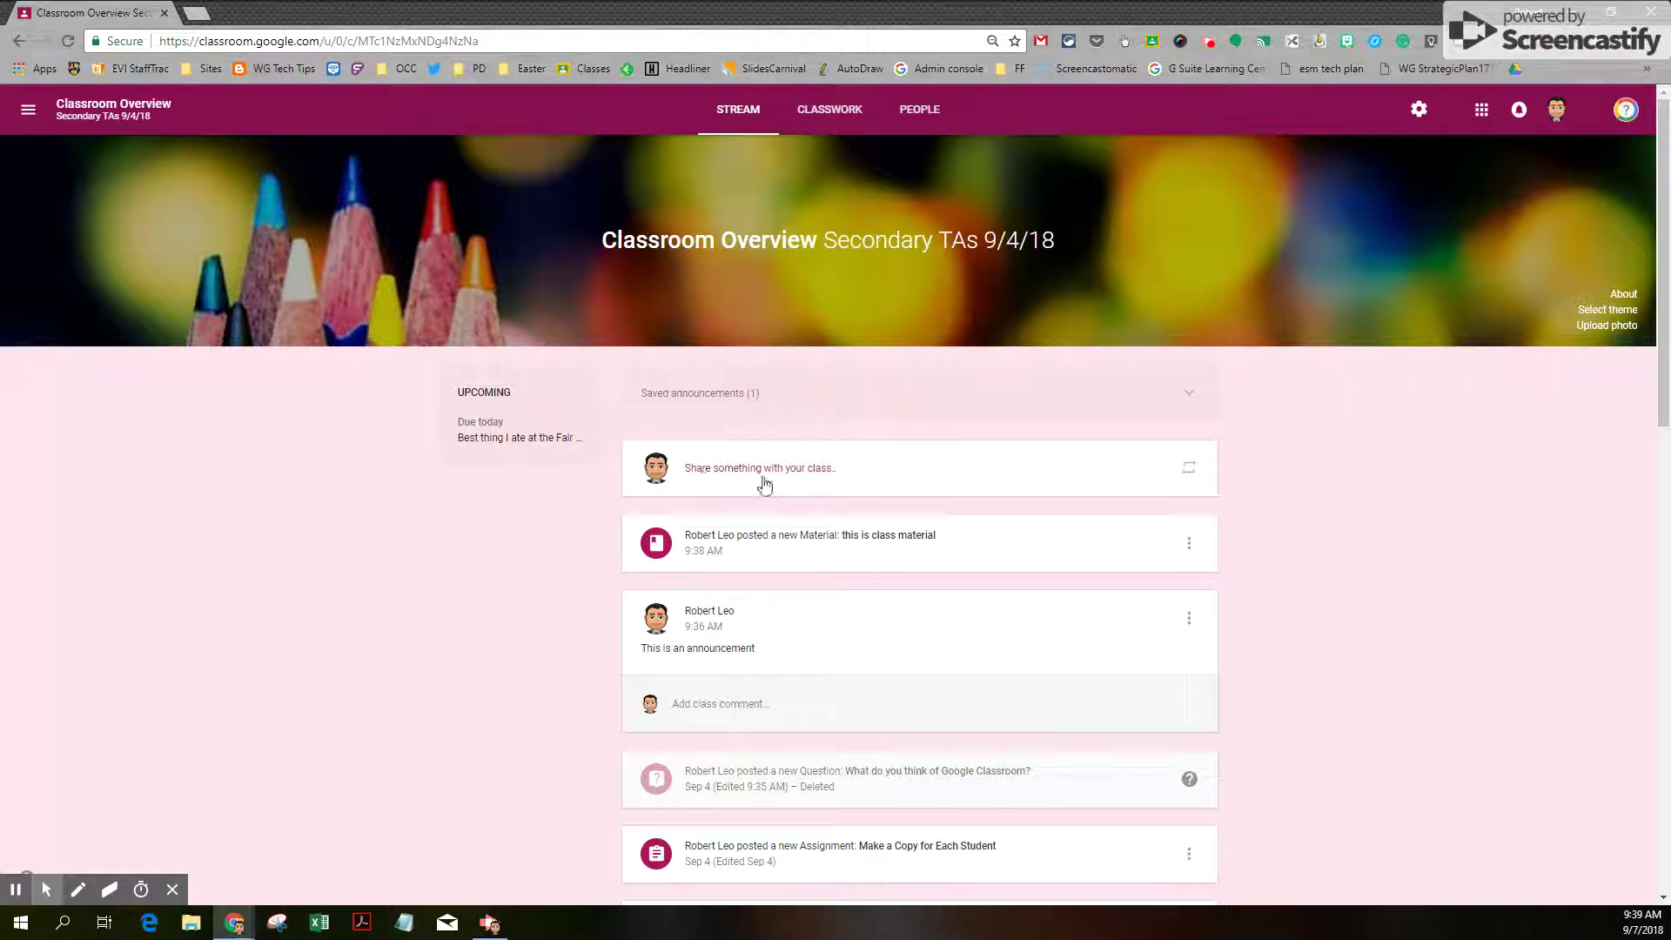
click(1190, 469)
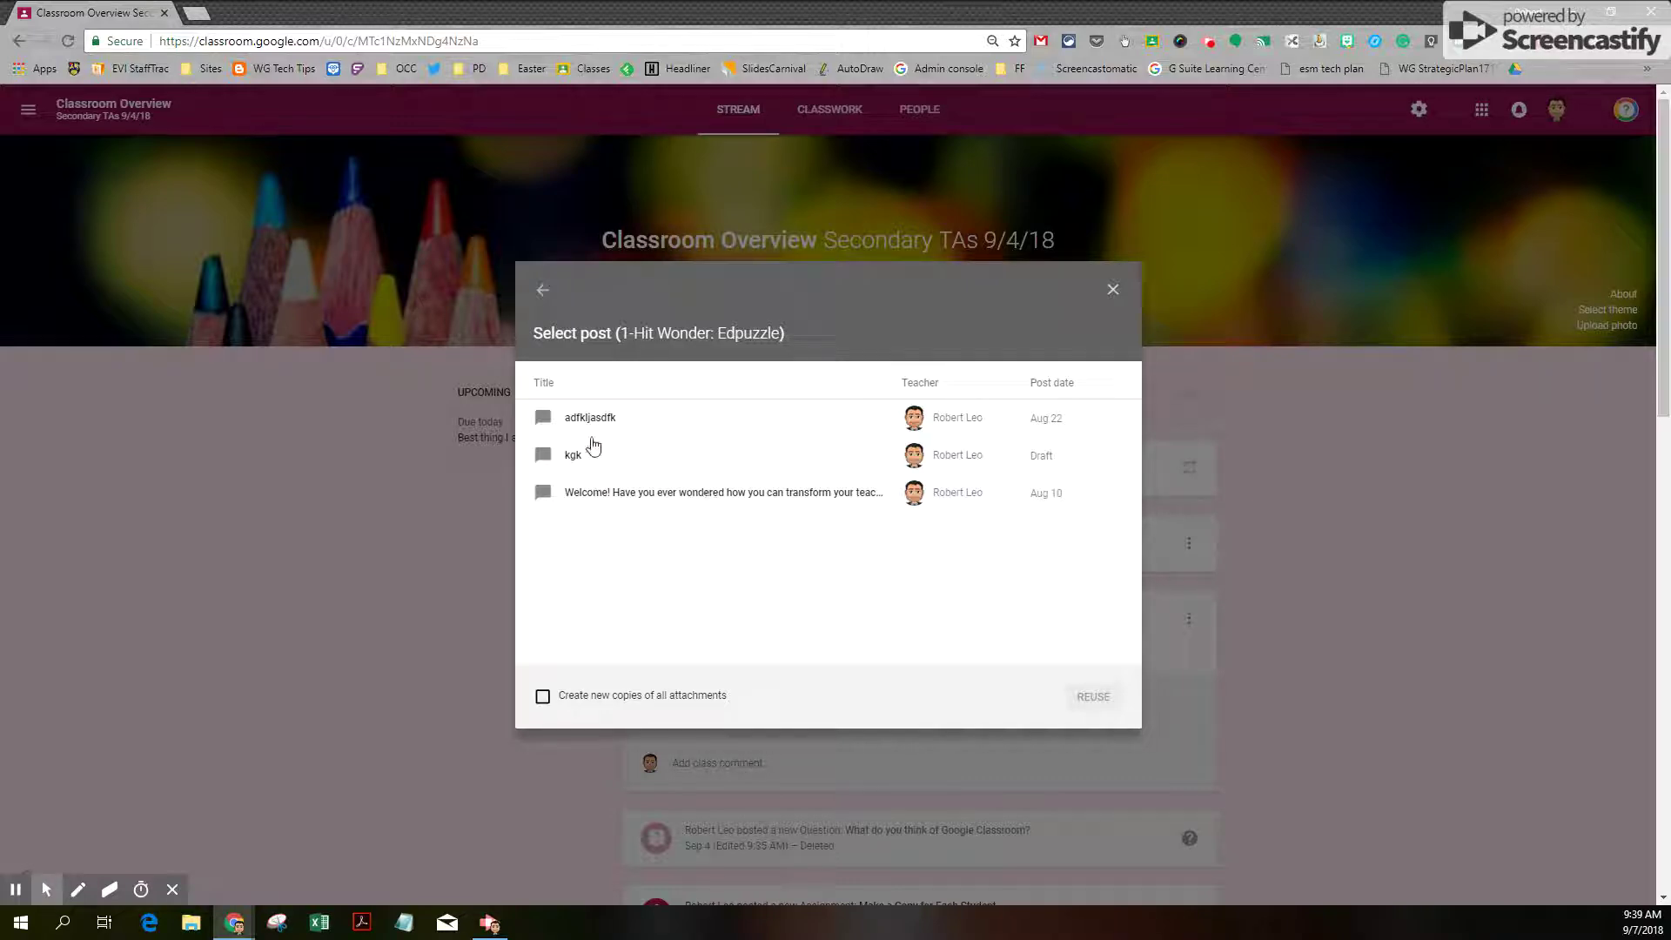
click(578, 497)
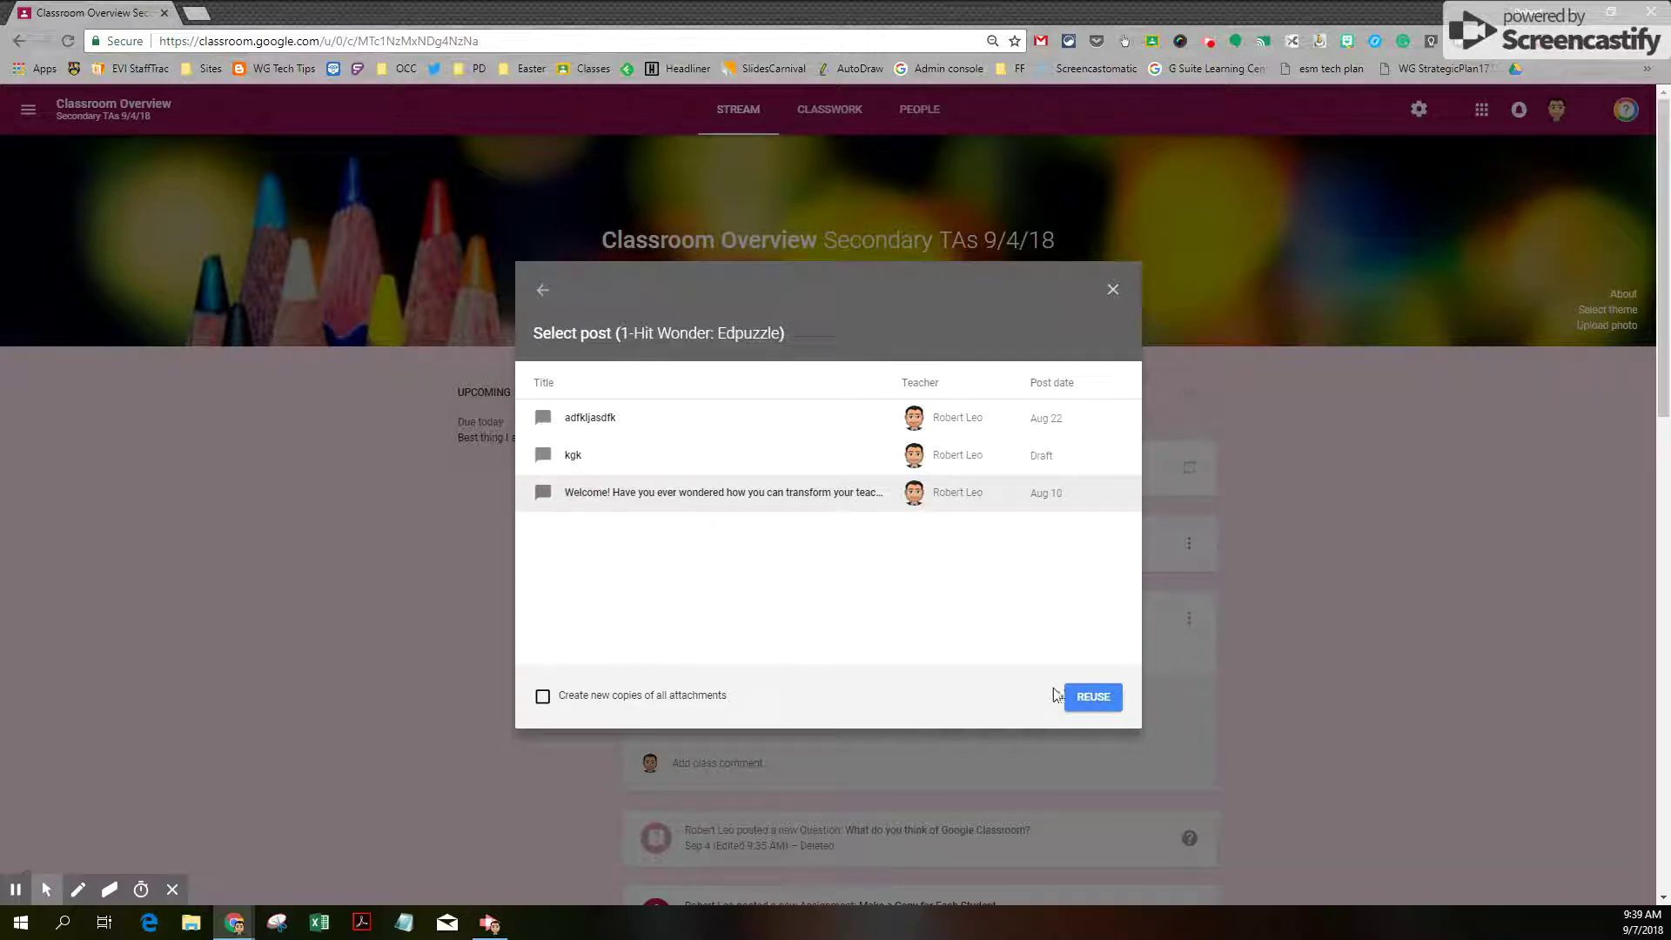
click(1081, 704)
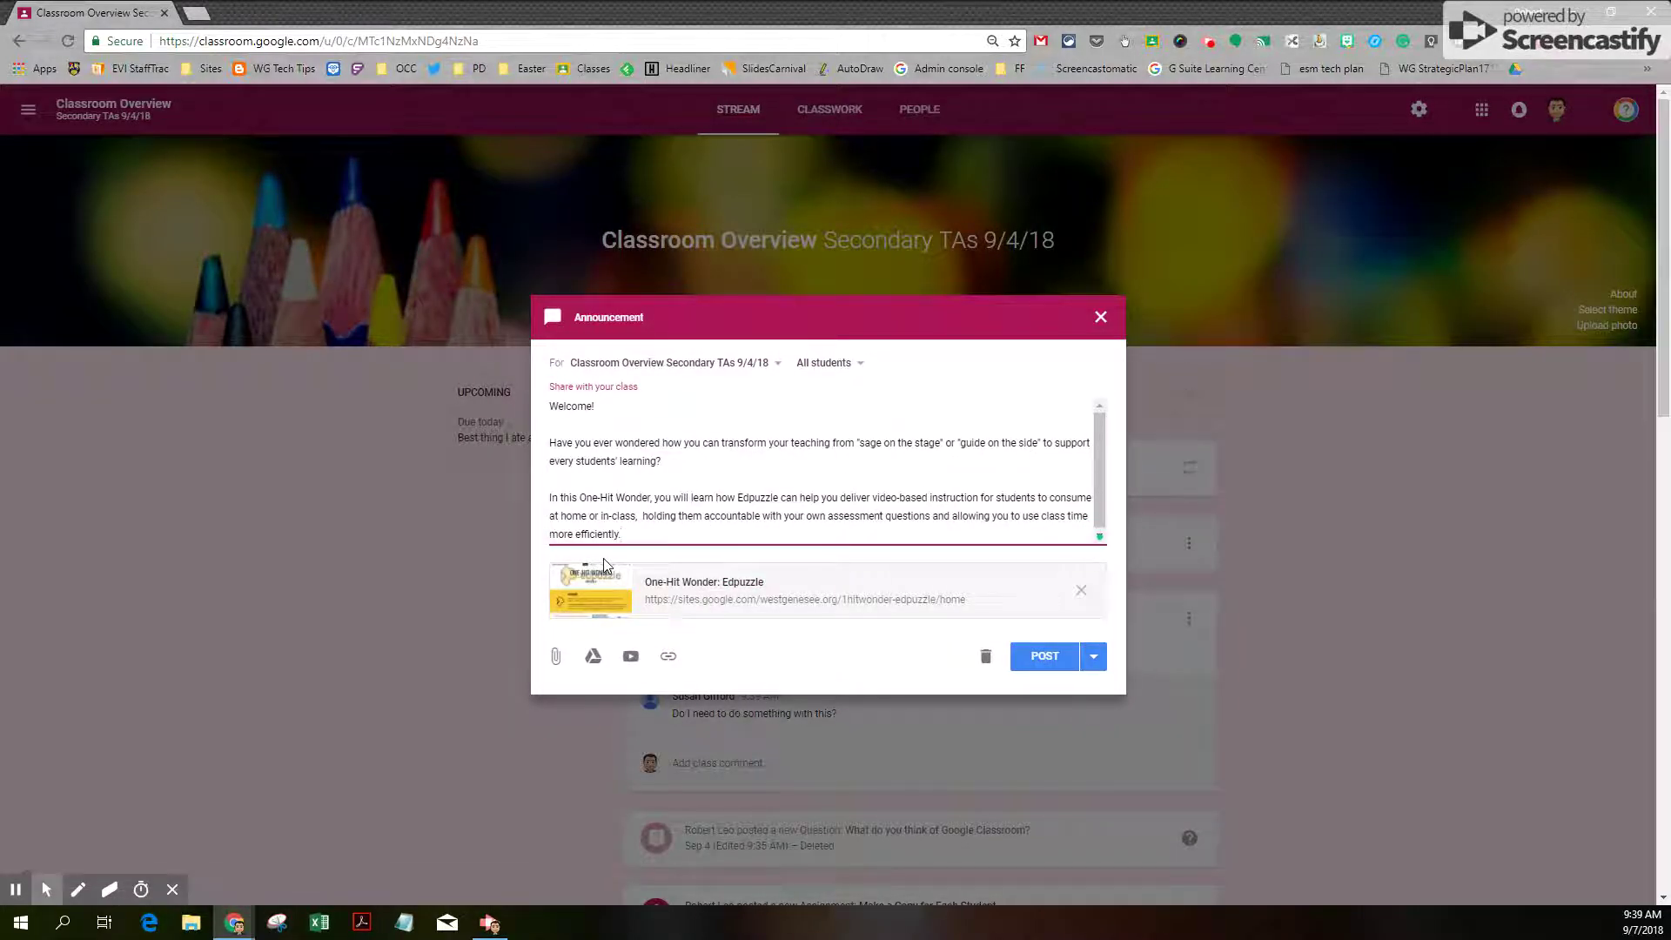
click(1033, 662)
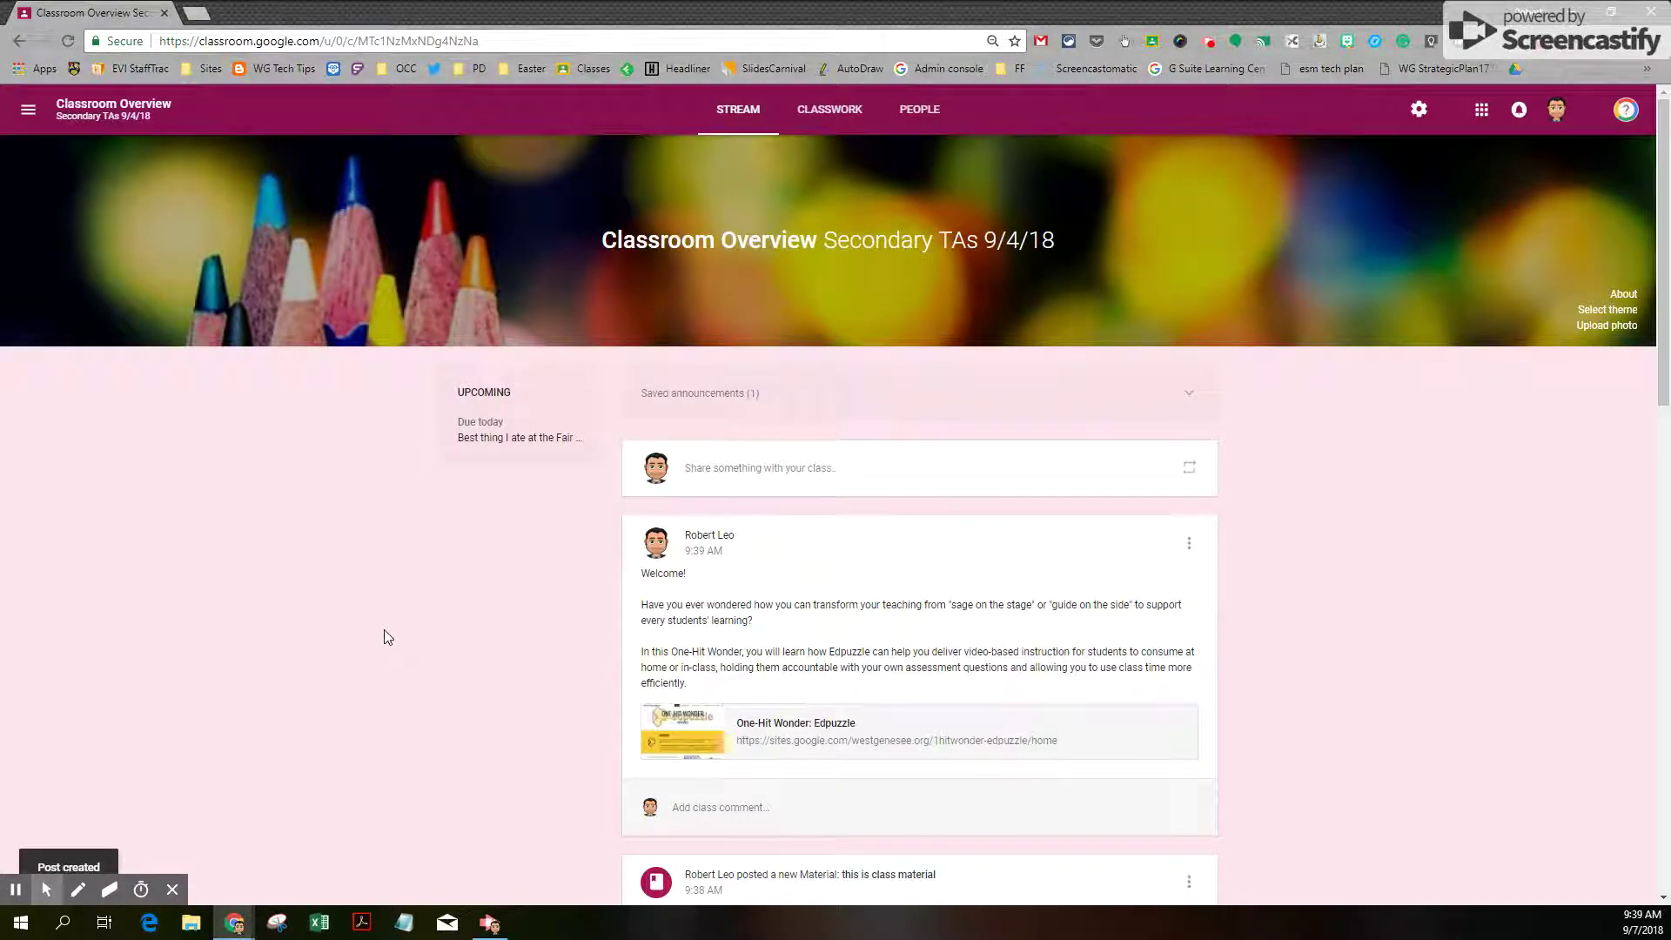
Return to Classwork and open the choices for creating a new item
click(819, 118)
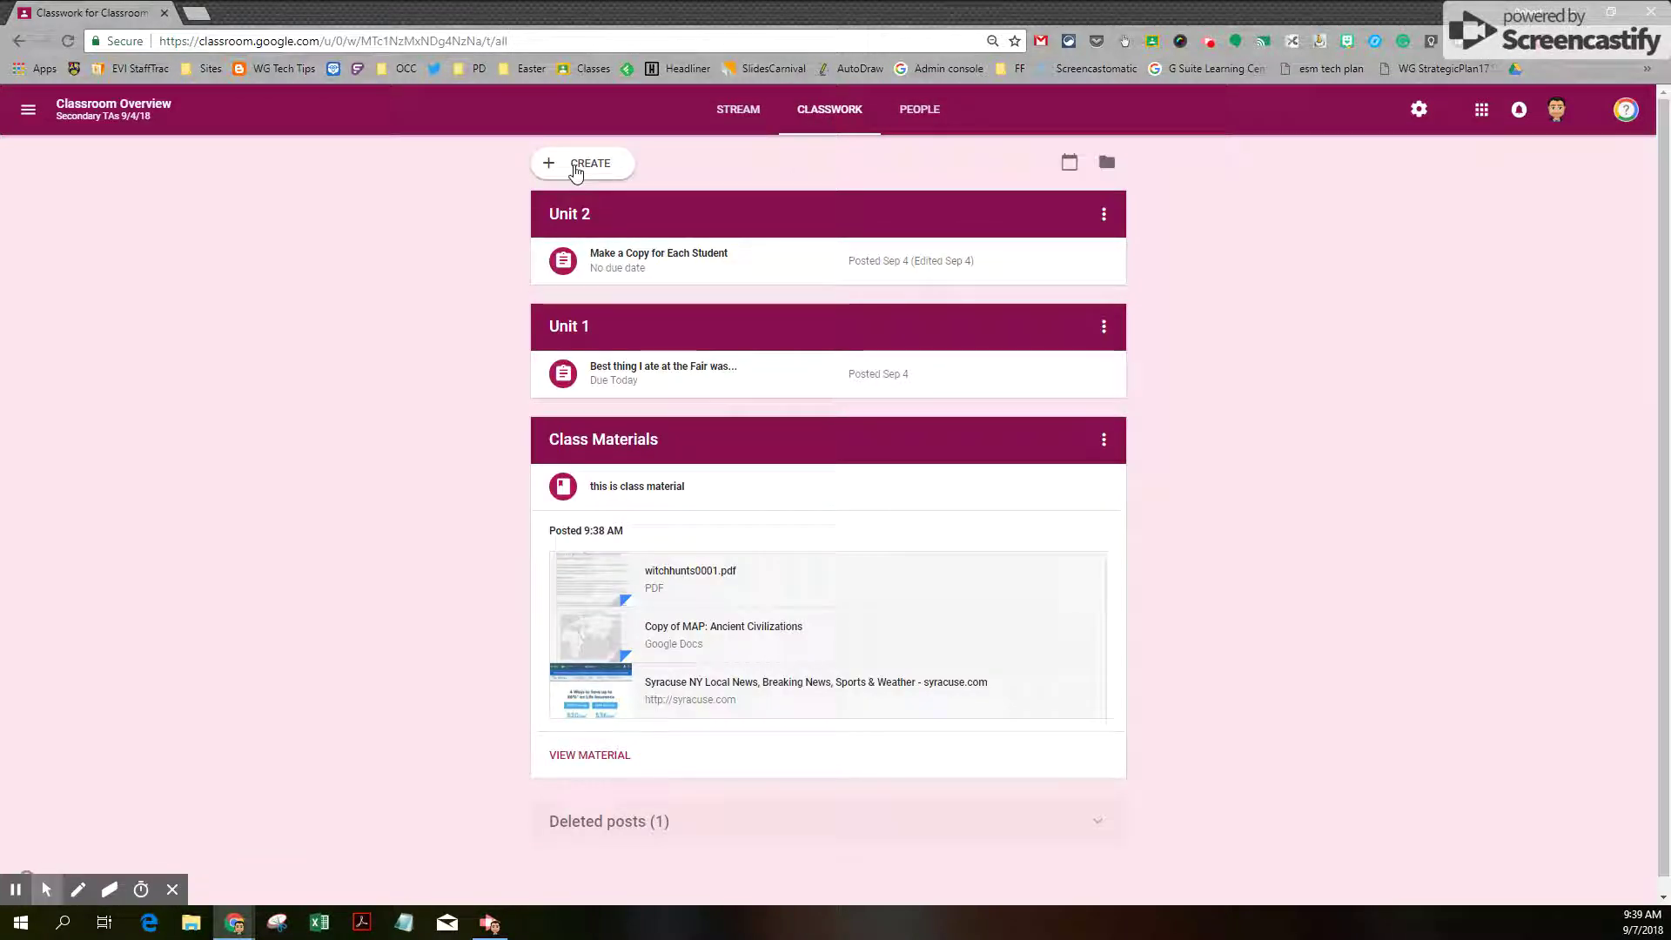
click(574, 169)
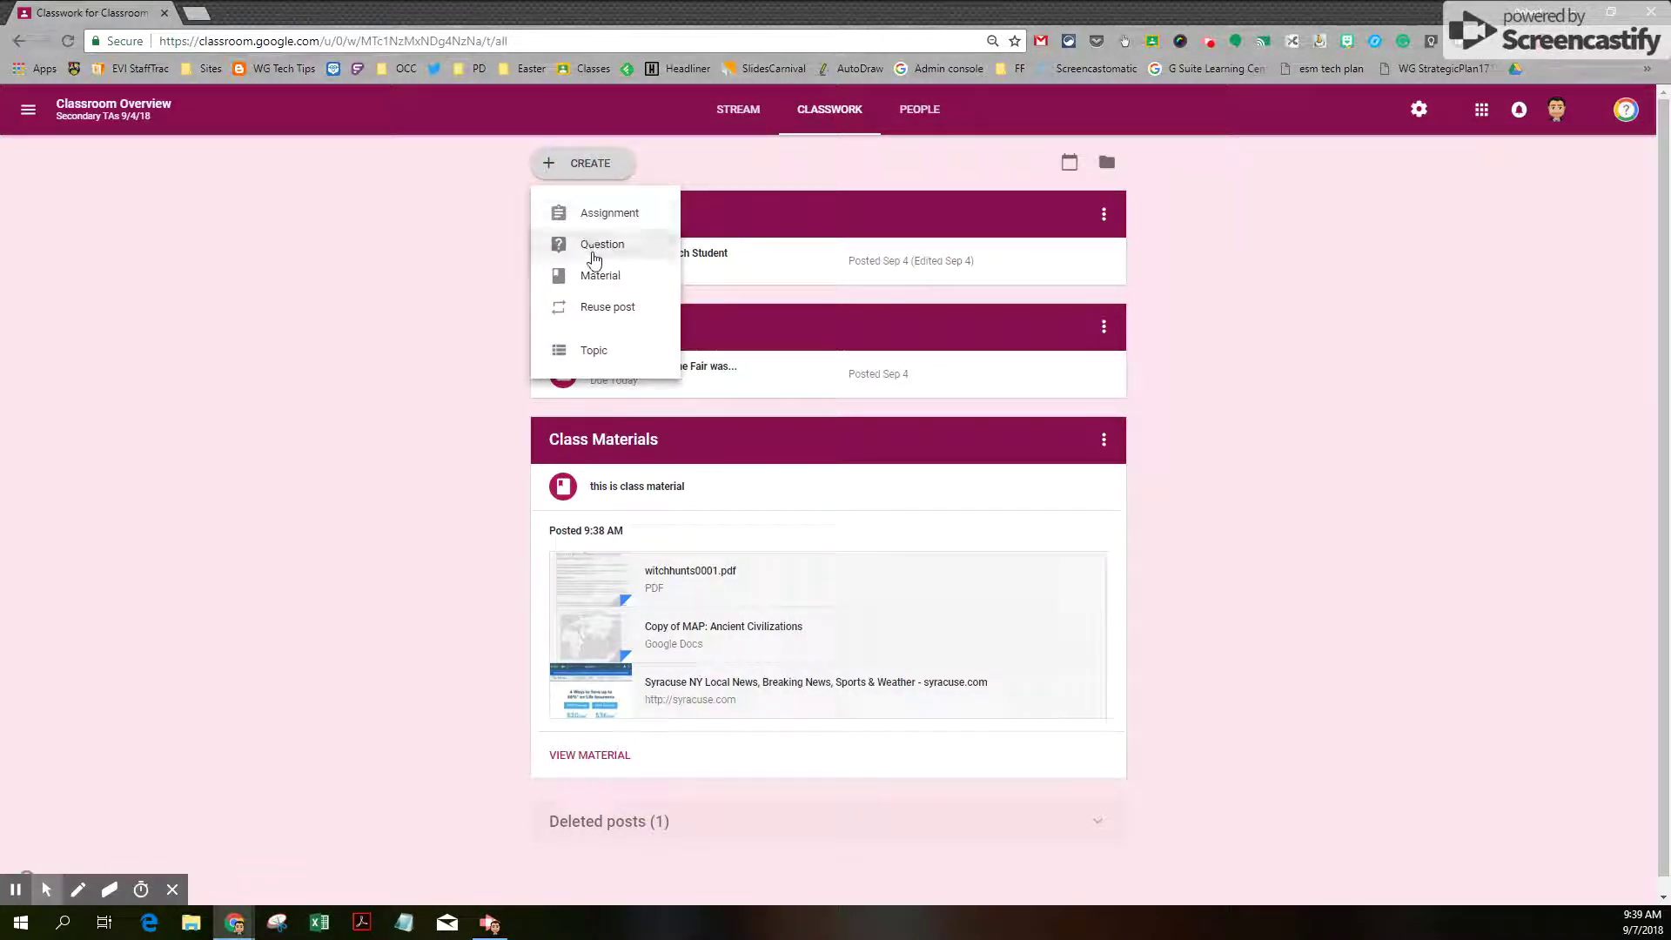